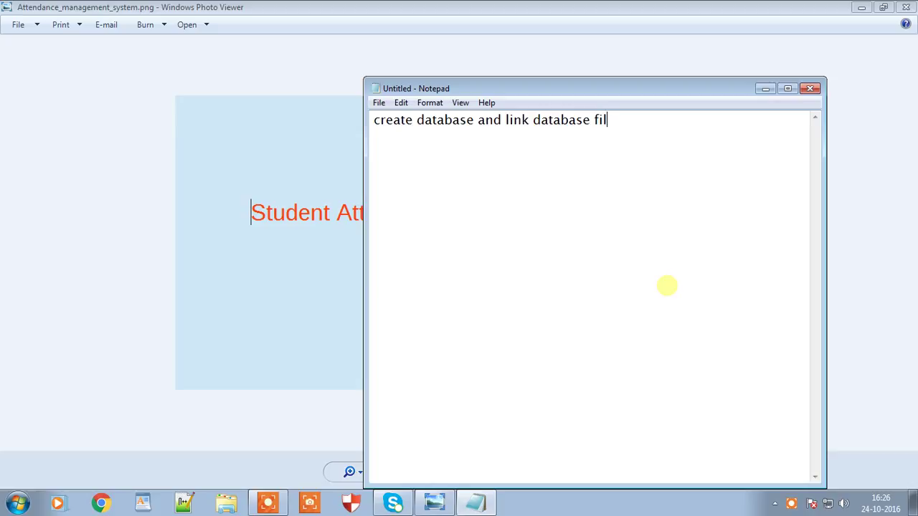
# Step: Minimize the Notepad note that reads 'create database and link database file.'
pyautogui.click(765, 89)
# Step: Close the image viewer, check the Attendance_management_system.zip context menu, then launch Google Chrome
pyautogui.click(908, 7)
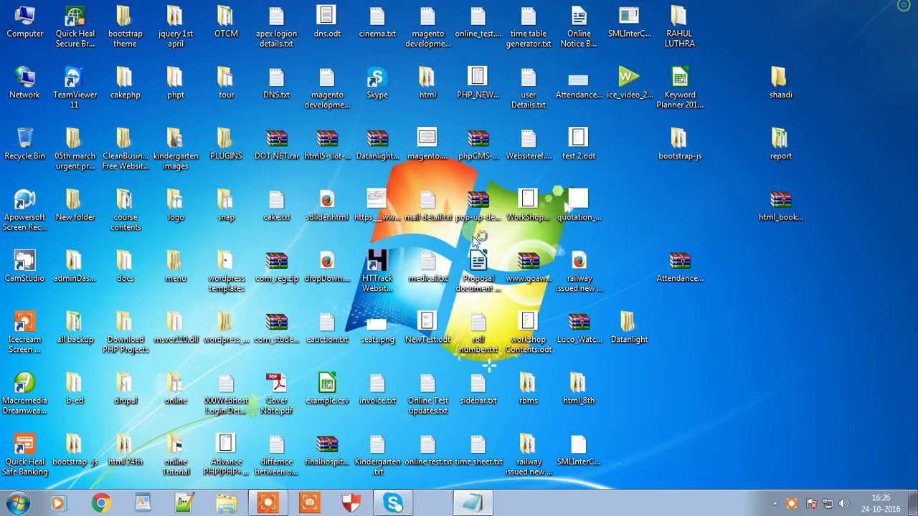
pyautogui.click(678, 267)
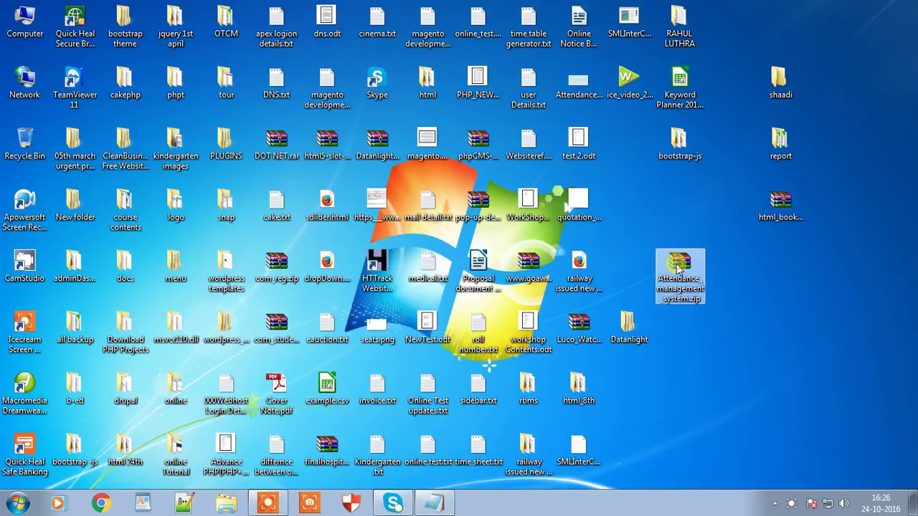
pyautogui.rightClick(679, 267)
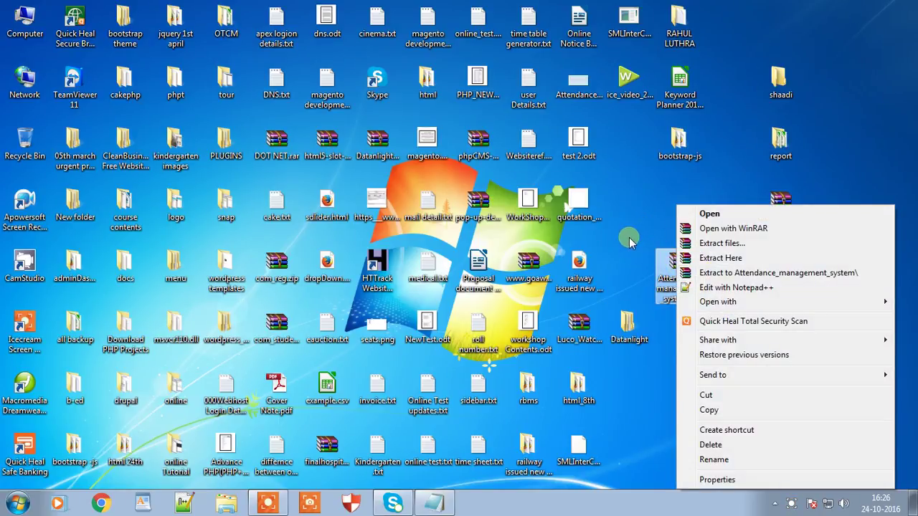
pyautogui.click(628, 237)
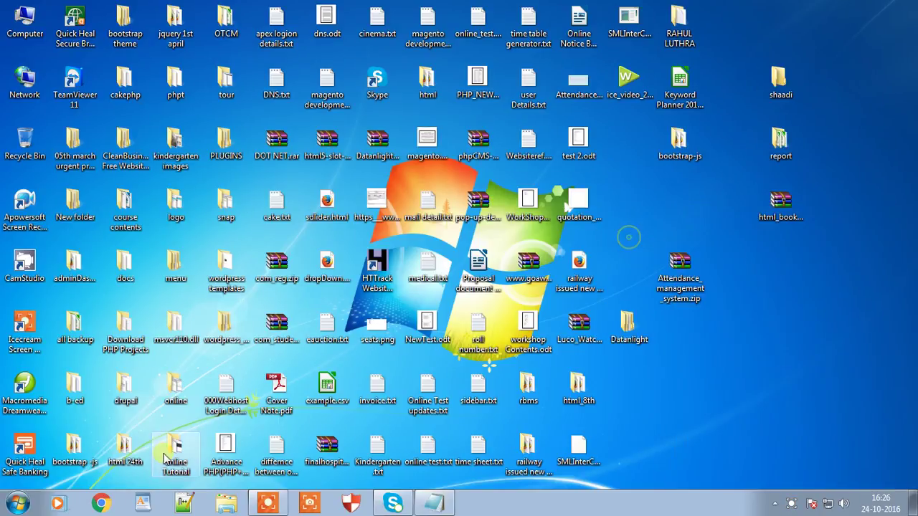
pyautogui.click(99, 505)
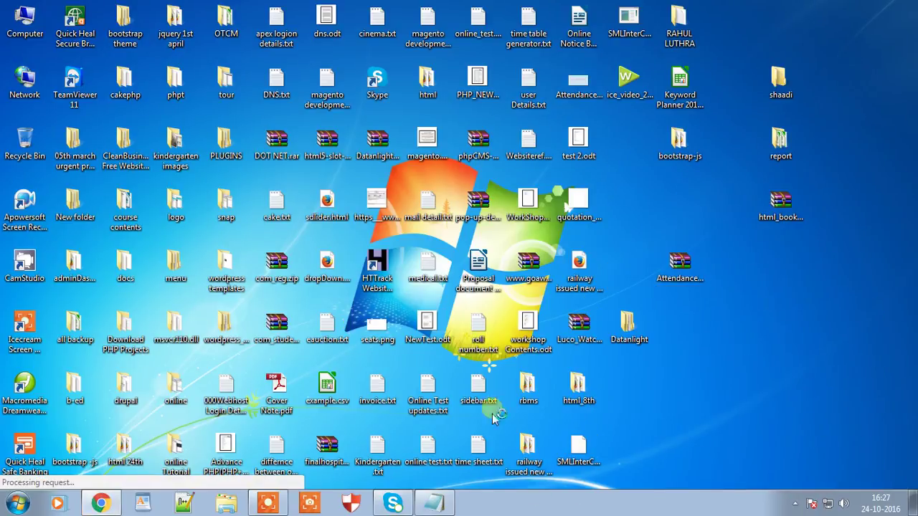
pyautogui.moveTo(100, 504)
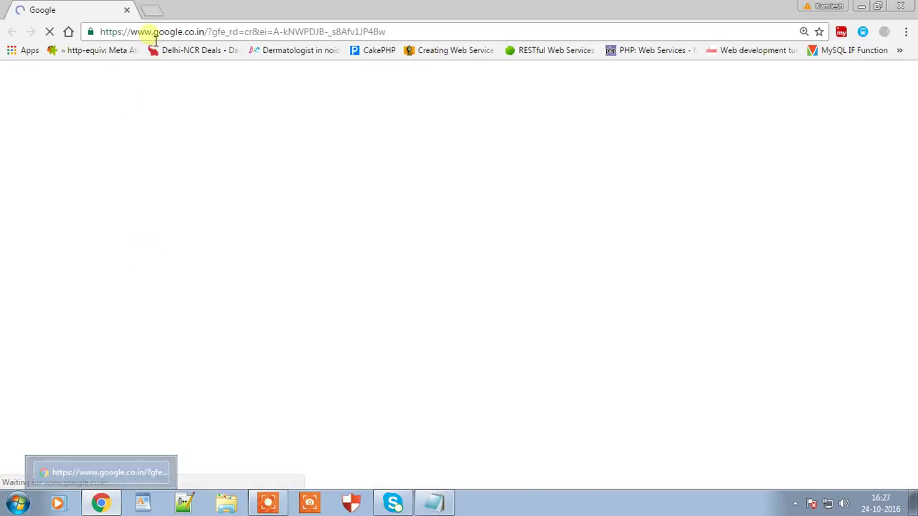
# Step: Load localhost/phpmyadmin and show the server's Databases list
pyautogui.click(151, 32)
pyautogui.write('l')
pyautogui.press('Return')
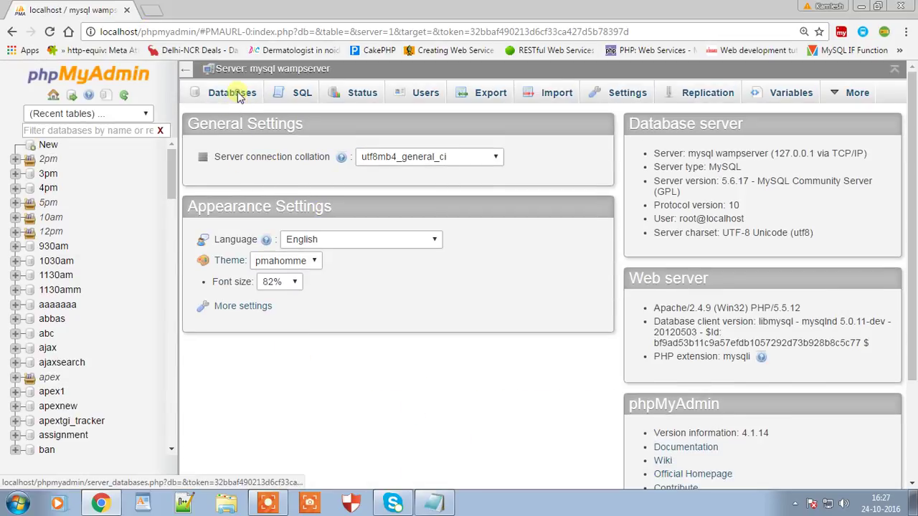
pyautogui.click(233, 92)
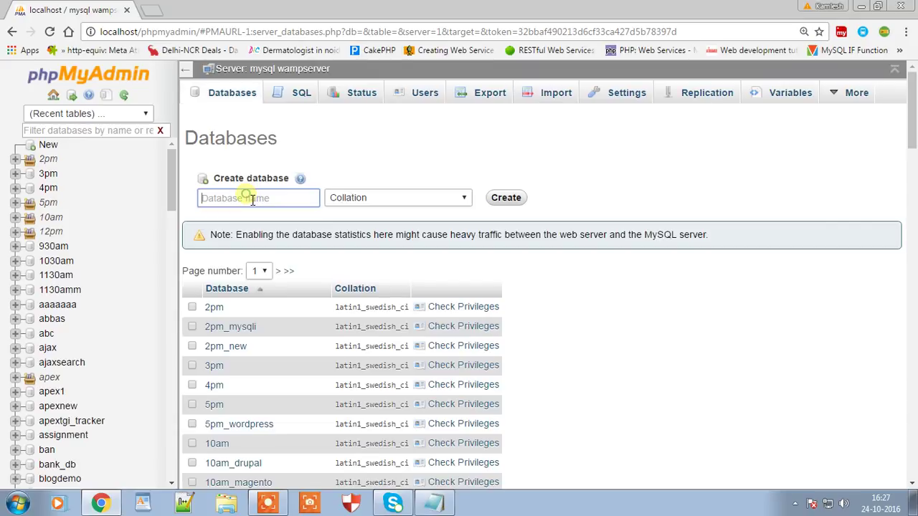
# Step: Enter online_attendance_system as the new database name and click Create
pyautogui.click(252, 200)
pyautogui.write('student_attendance_s')
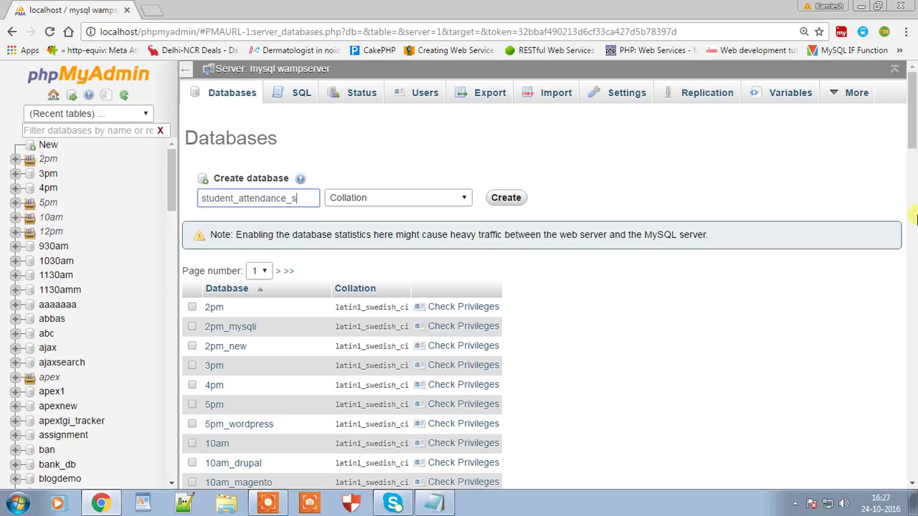
pyautogui.write('em')
pyautogui.hotkey('ctrl', 'a')
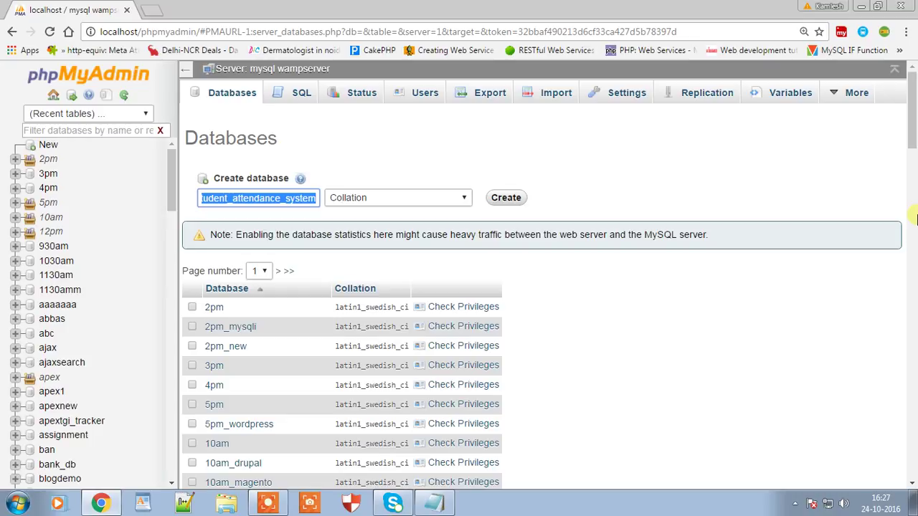
pyautogui.click(208, 207)
pyautogui.press('Left')
pyautogui.press('Left')
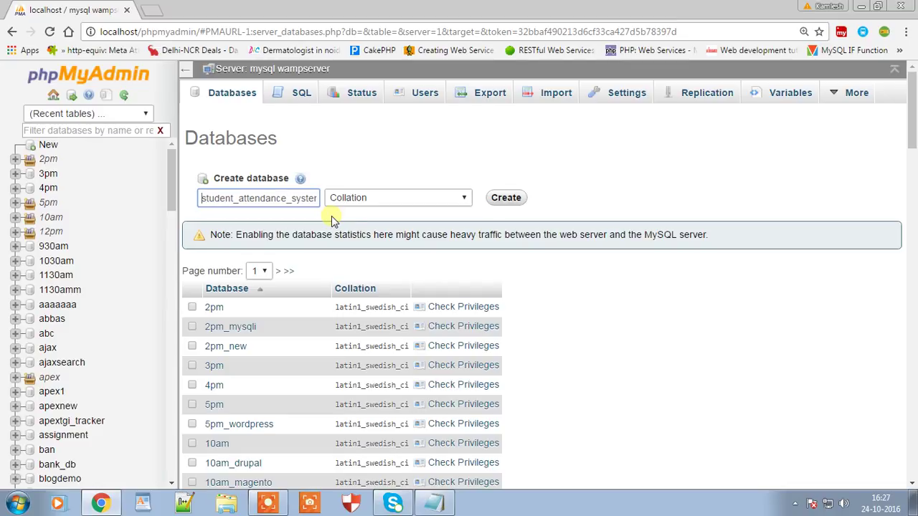
pyautogui.hotkey('ctrl', 'a')
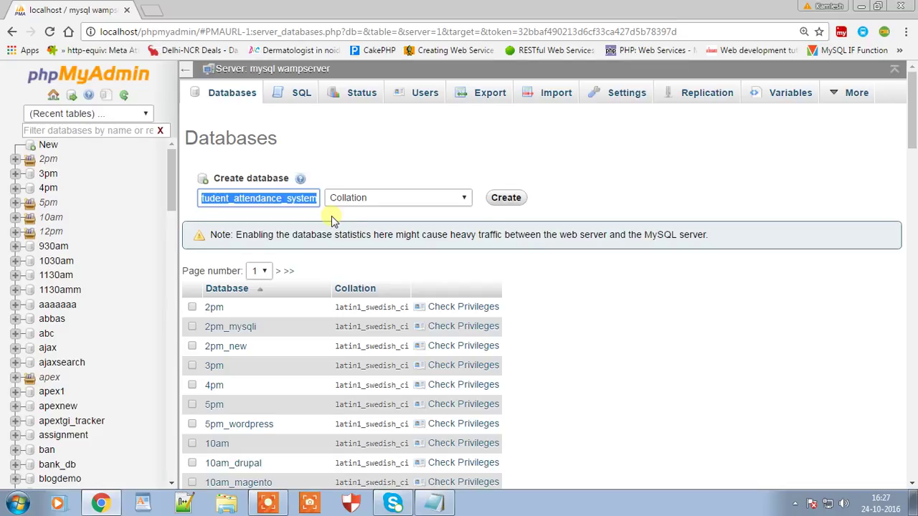
pyautogui.write('online')
pyautogui.press('Down')
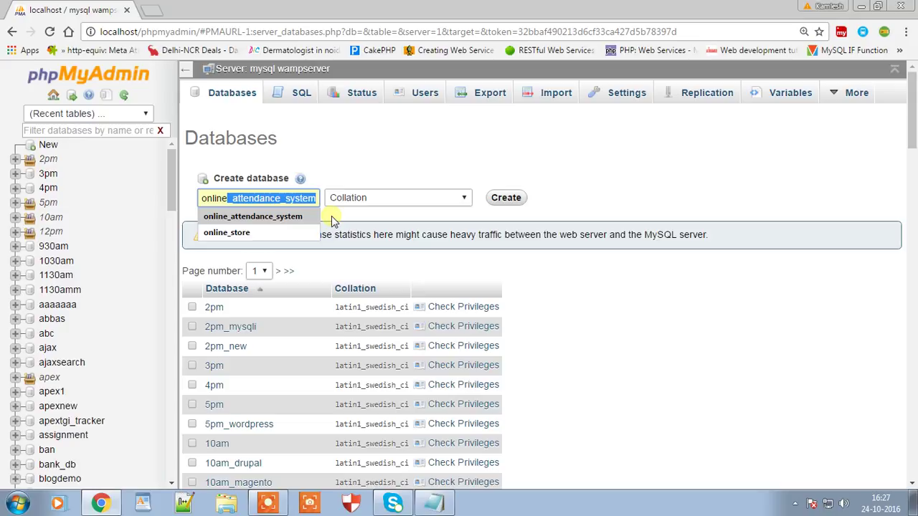
pyautogui.press('Escape')
pyautogui.click(261, 198)
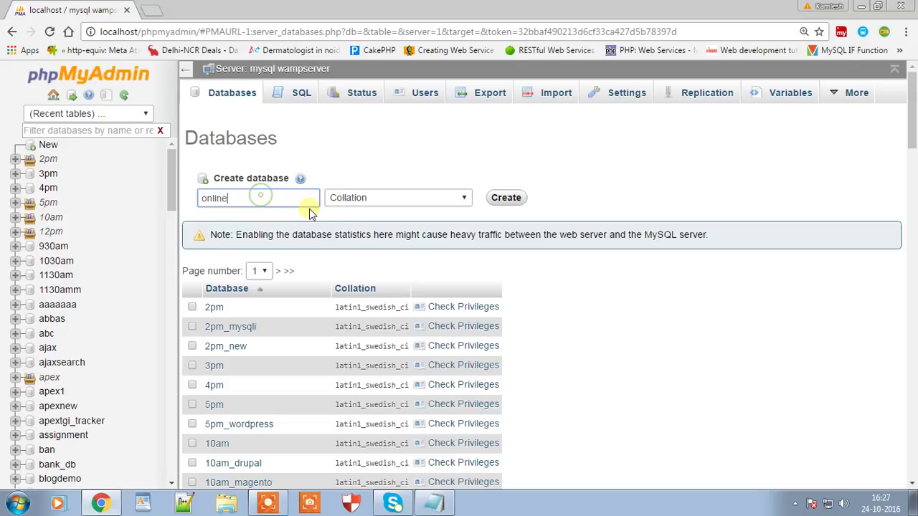
pyautogui.press('BackSpace')
pyautogui.click(253, 215)
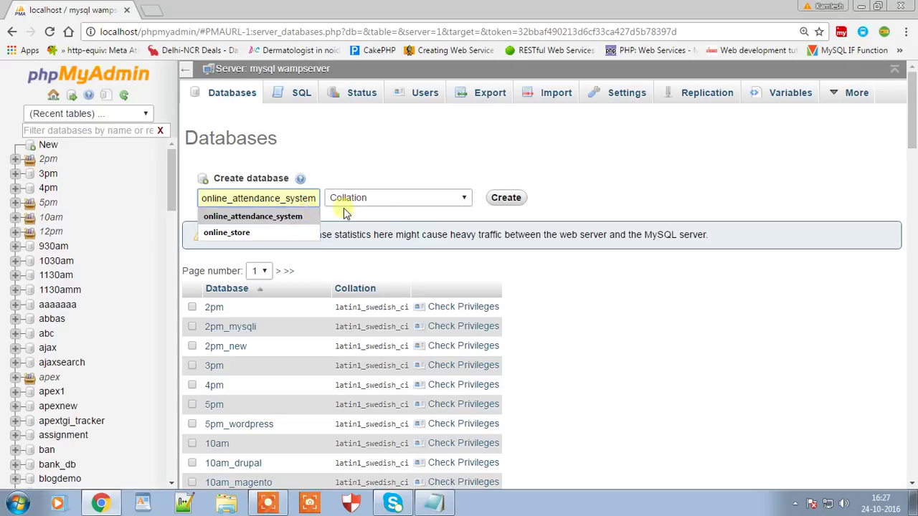
pyautogui.click(262, 216)
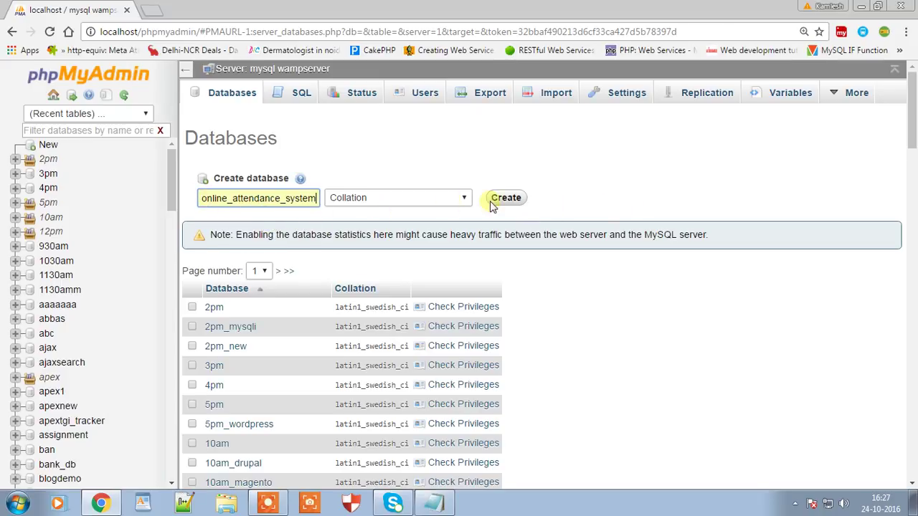
pyautogui.click(495, 203)
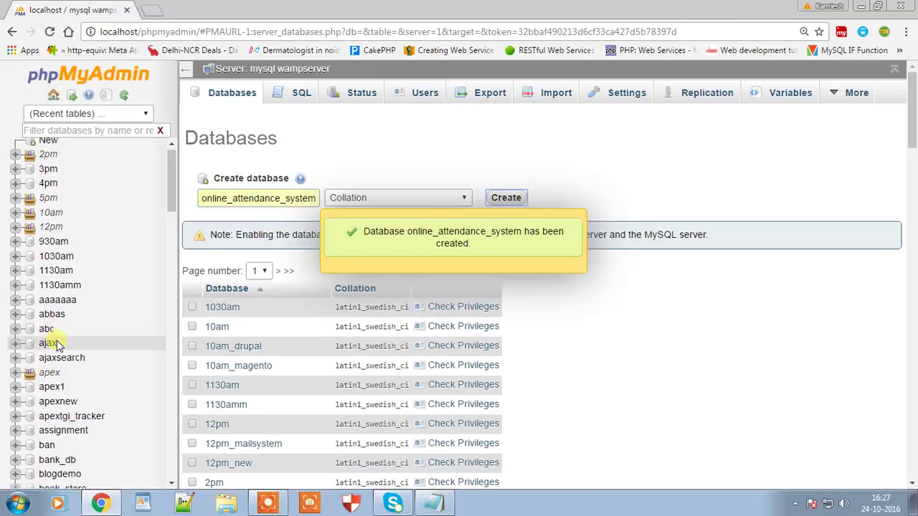
# Step: Open the online_attendance_system database from the phpMyAdmin sidebar
pyautogui.scroll(-5, 61, 366)
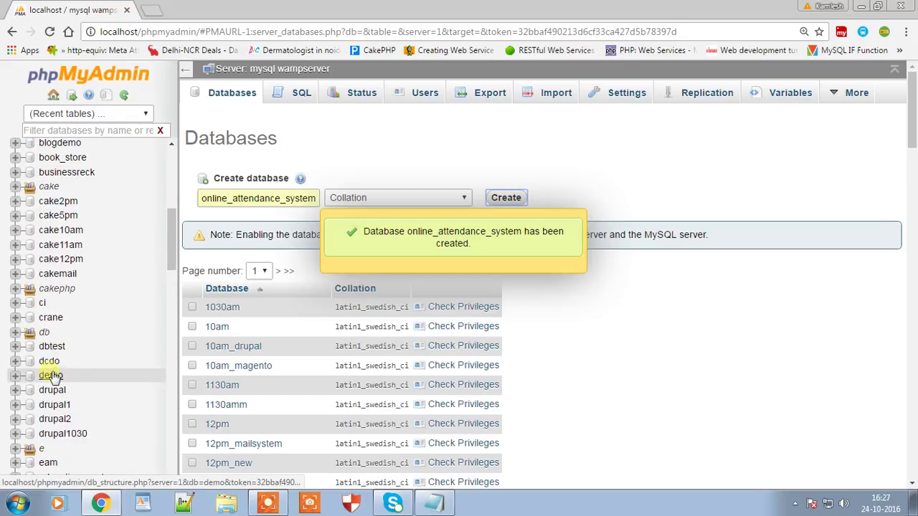
pyautogui.scroll(-10, 52, 378)
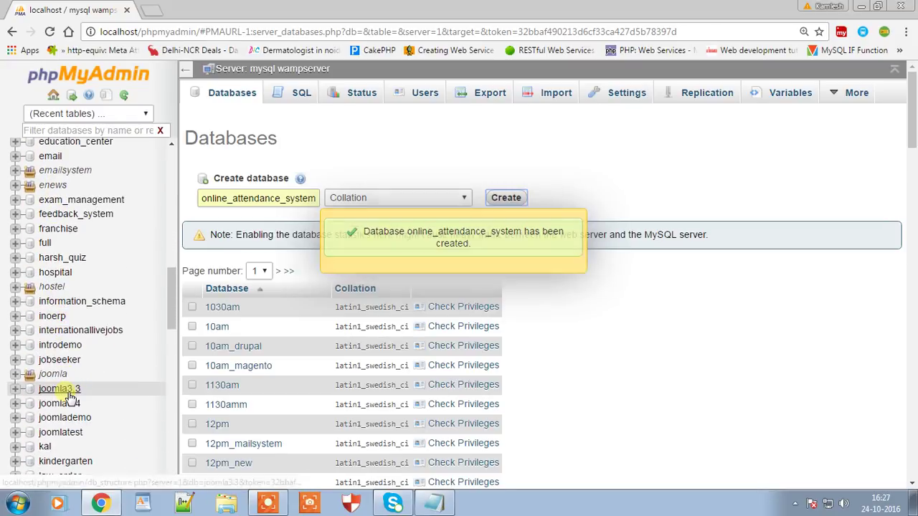
pyautogui.scroll(-10, 70, 396)
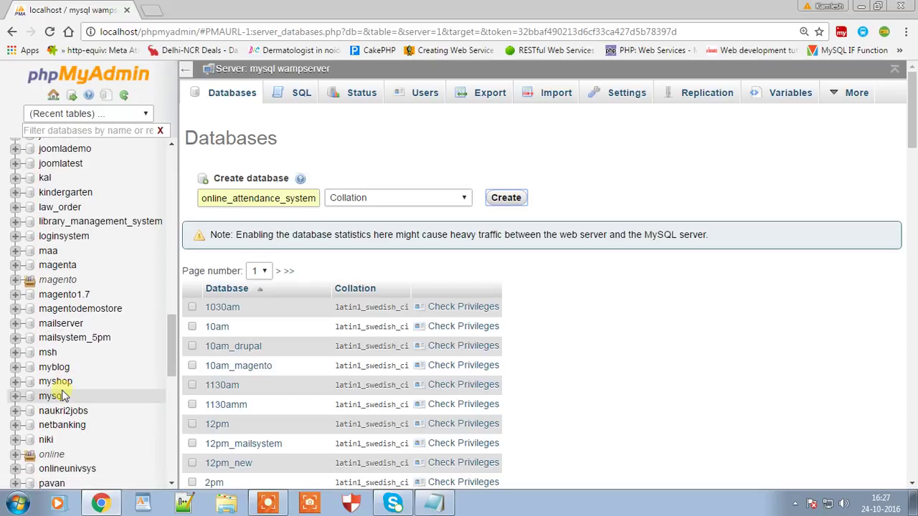
pyautogui.scroll(-2, 61, 396)
pyautogui.click(22, 390)
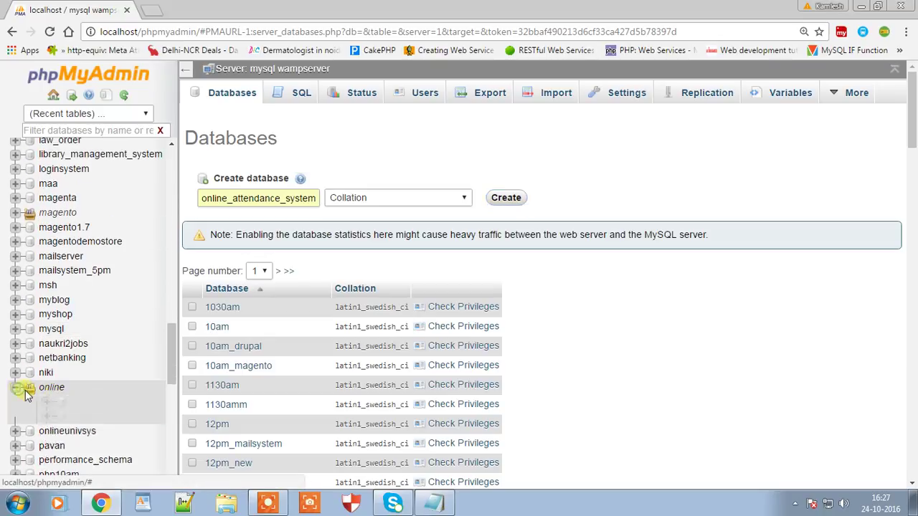
pyautogui.scroll(-4, 92, 413)
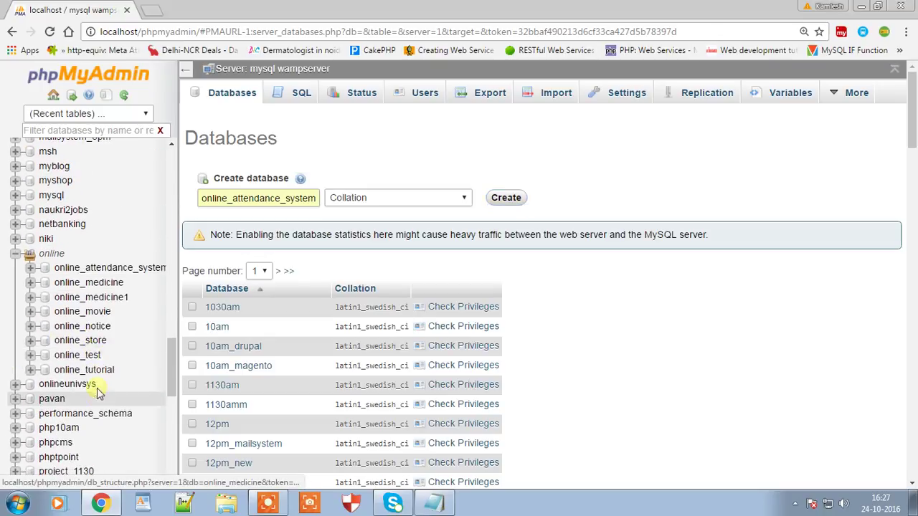
pyautogui.click(116, 270)
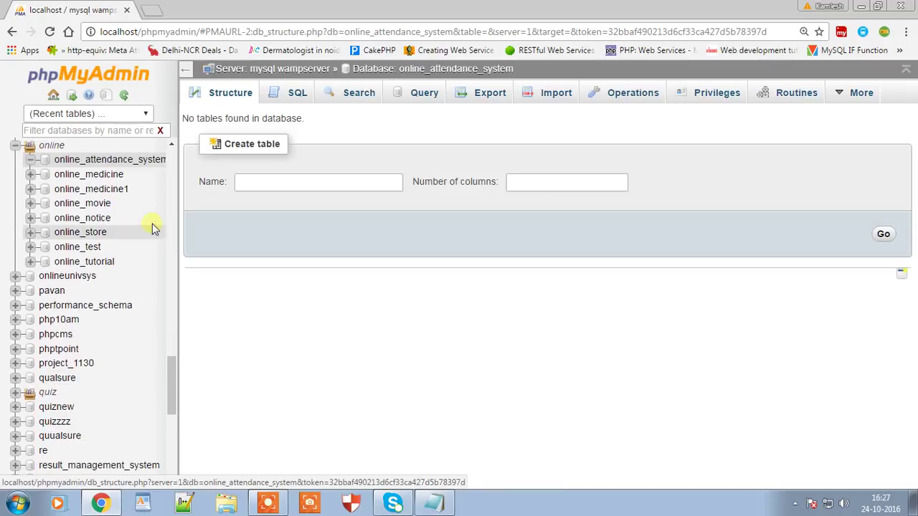
# Step: On the Import page, choose Attendance_management_system.zip from the Desktop as the file, then minimize Chrome
pyautogui.click(549, 100)
pyautogui.click(333, 240)
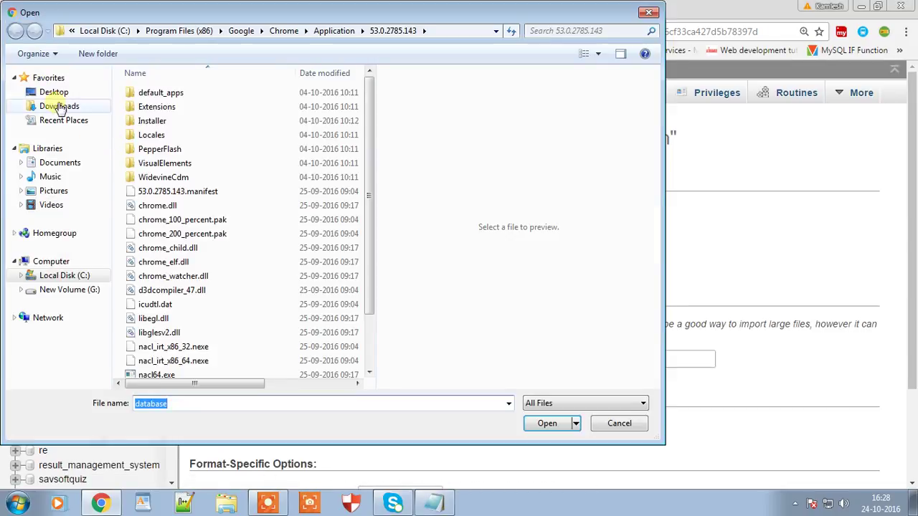
pyautogui.click(54, 92)
pyautogui.press('a')
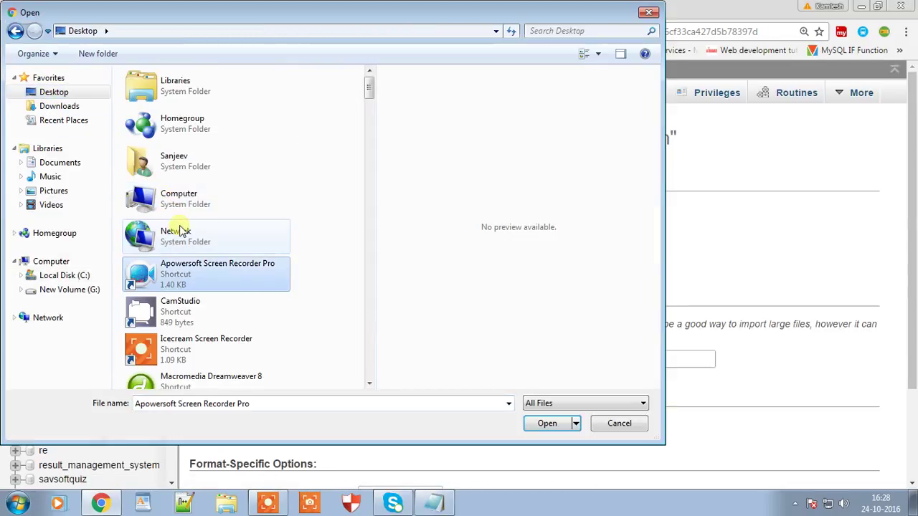
pyautogui.press('a')
pyautogui.press('a')
pyautogui.press('a')
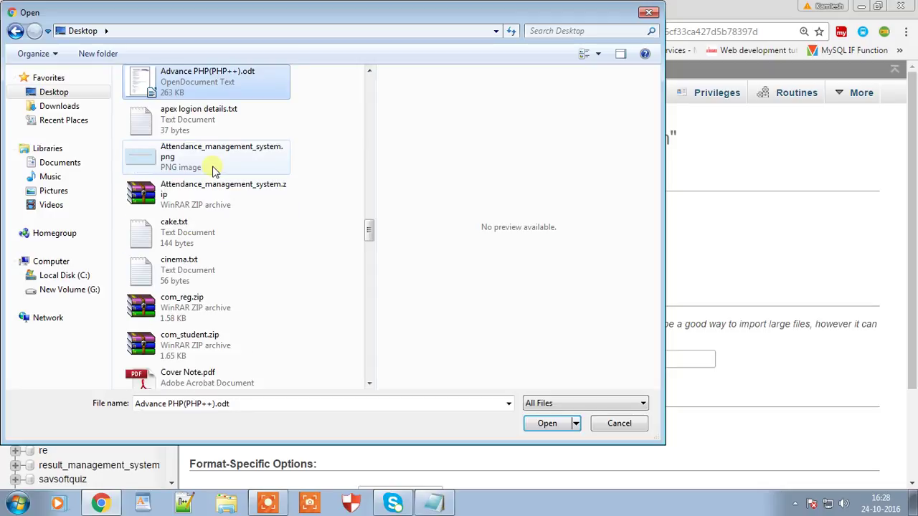
pyautogui.click(205, 193)
pyautogui.doubleClick(213, 203)
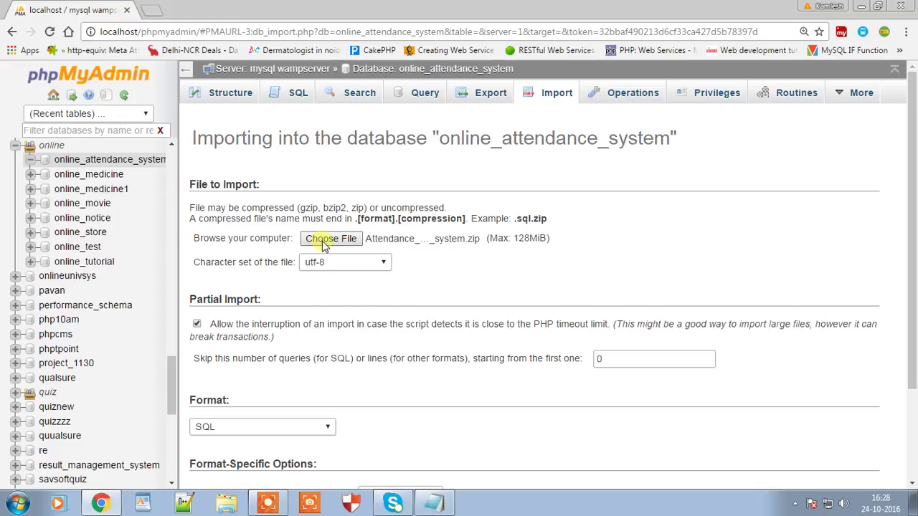
pyautogui.click(861, 6)
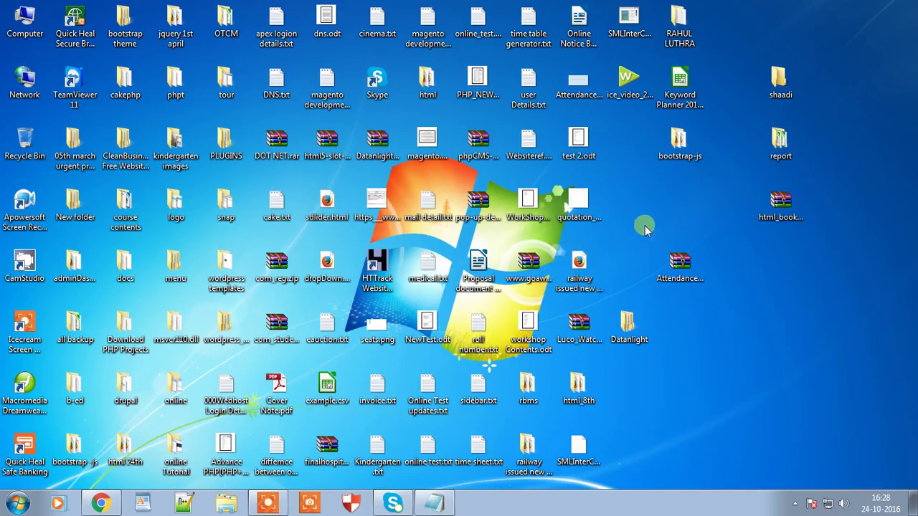
# Step: Extract Attendance_management_system.zip into its own folder on the desktop
pyautogui.click(678, 269)
pyautogui.rightClick(678, 275)
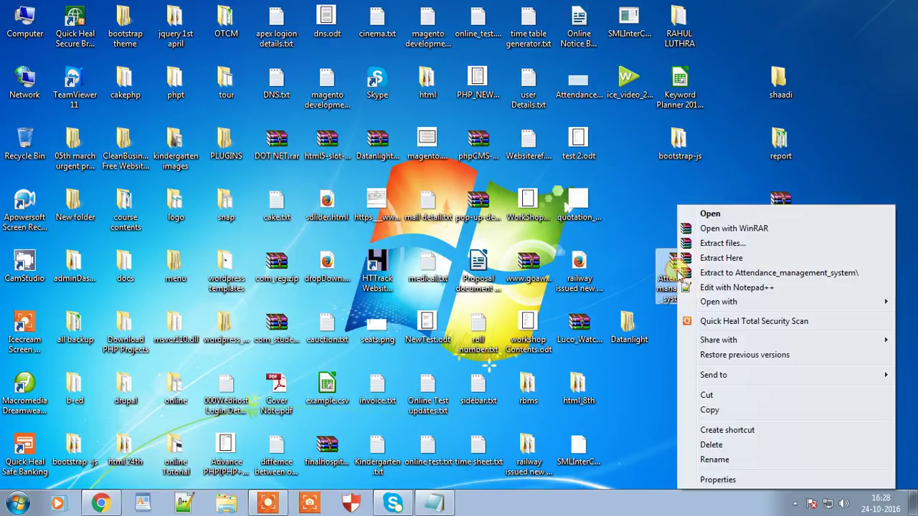
pyautogui.click(737, 273)
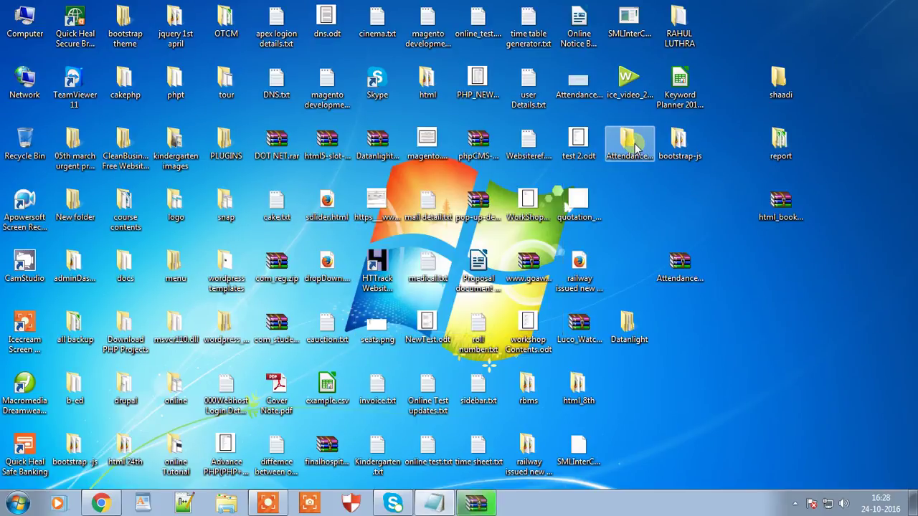
# Step: Open Attendance_management_system > database and select online_attendance_system.sql
pyautogui.doubleClick(631, 147)
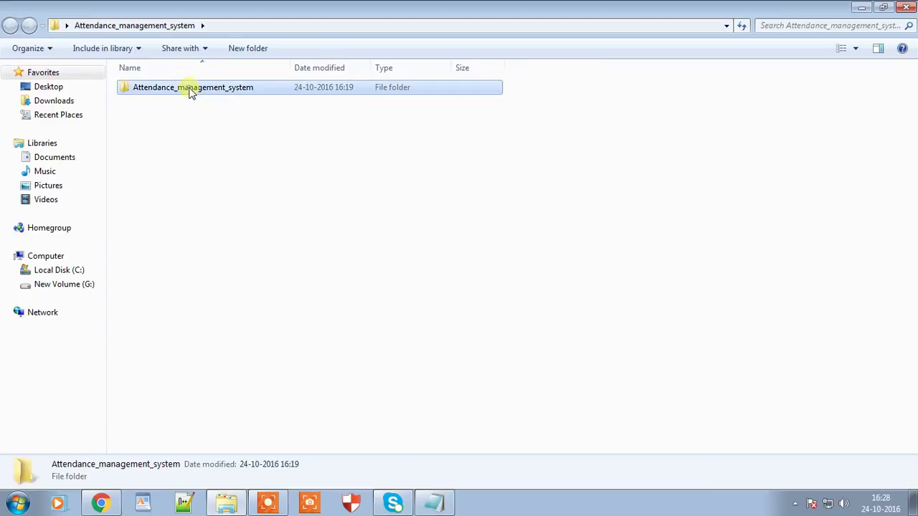
pyautogui.doubleClick(191, 88)
pyautogui.doubleClick(155, 129)
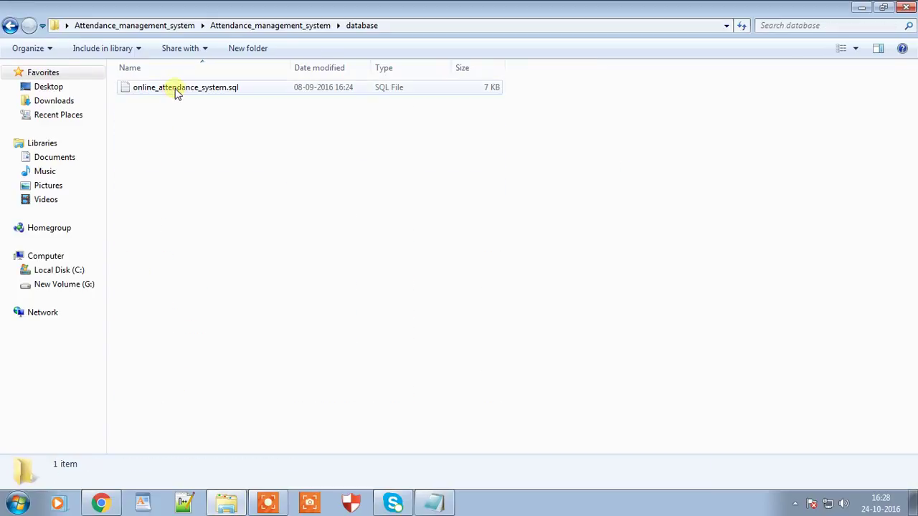
pyautogui.click(176, 90)
pyautogui.click(105, 505)
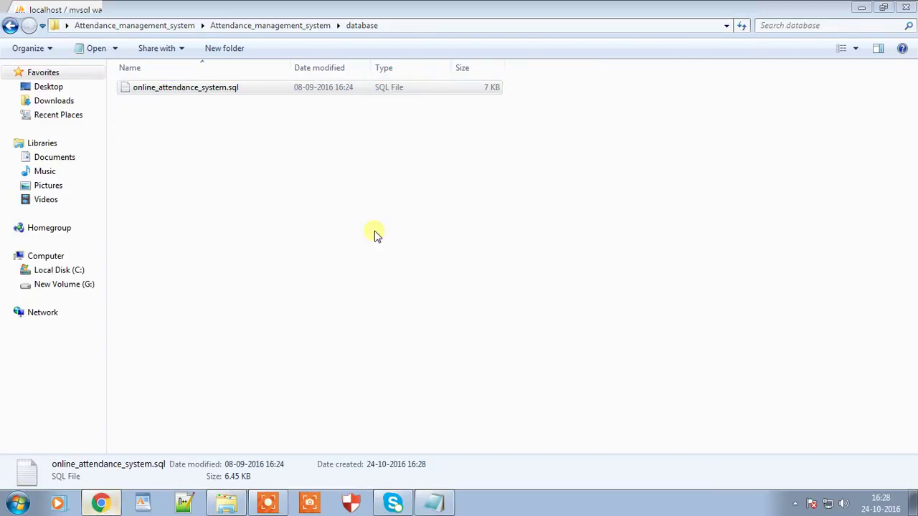
# Step: In the import file picker, browse to Desktop > Attendance_management_system > Attendance_management_system > database
pyautogui.click(338, 241)
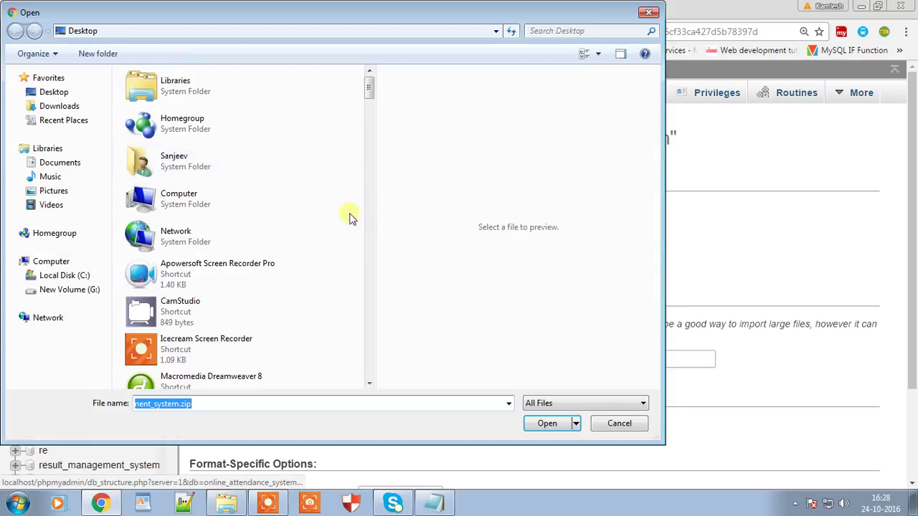
pyautogui.click(188, 224)
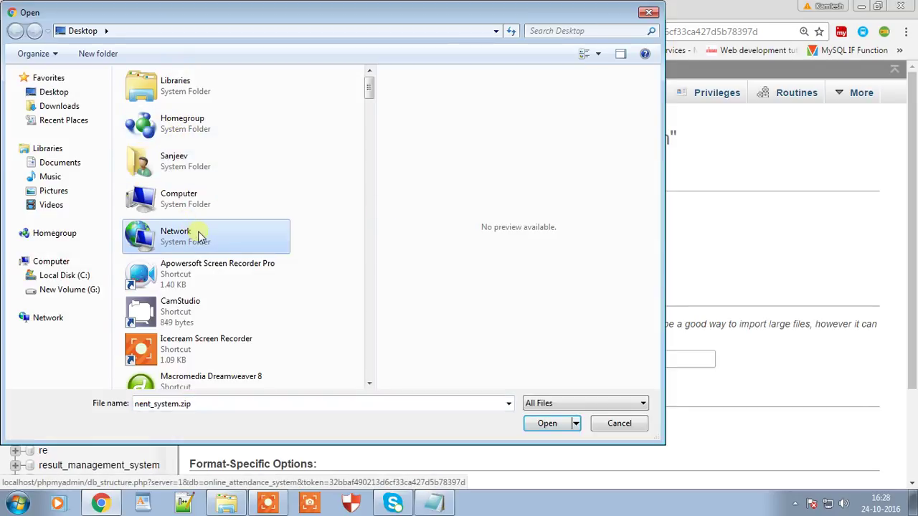
pyautogui.press('a')
pyautogui.press('a')
pyautogui.click(214, 165)
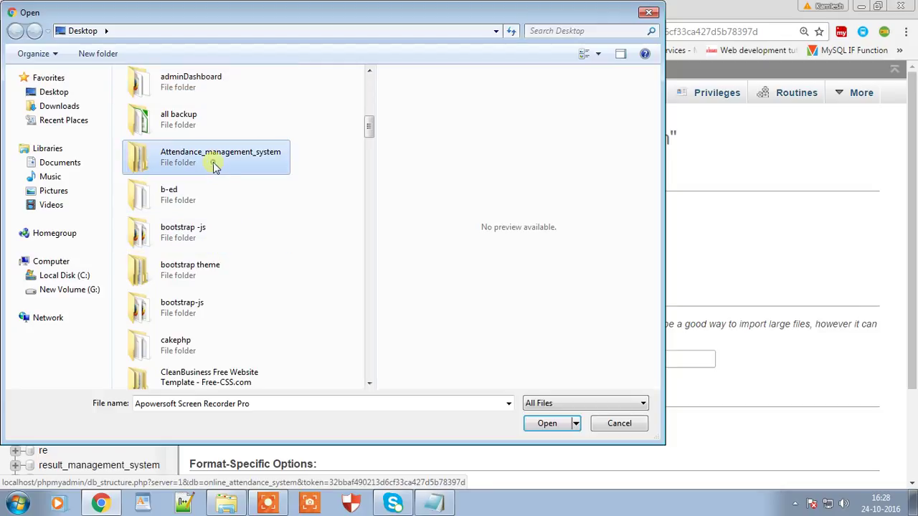
pyautogui.doubleClick(227, 165)
pyautogui.doubleClick(184, 93)
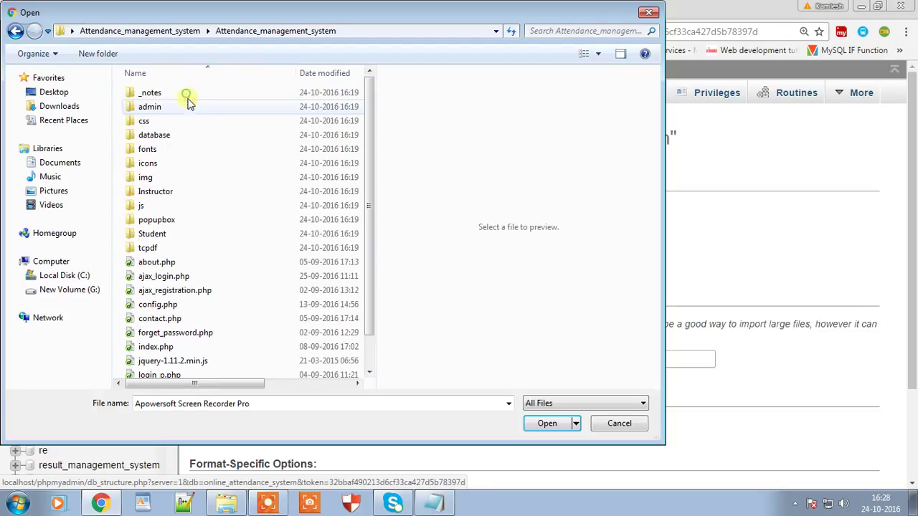
pyautogui.doubleClick(159, 136)
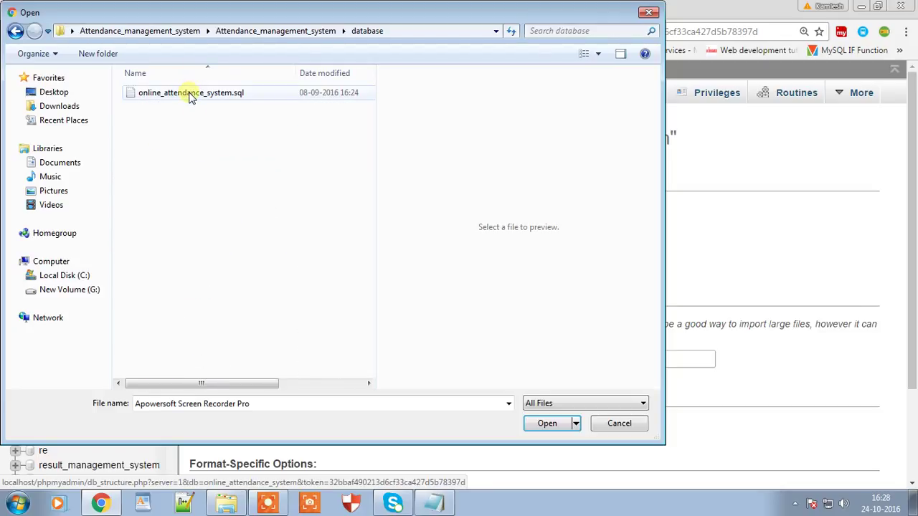
# Step: Pick online_attendance_system.sql and run the import with Go
pyautogui.doubleClick(191, 94)
pyautogui.scroll(-2, 322, 355)
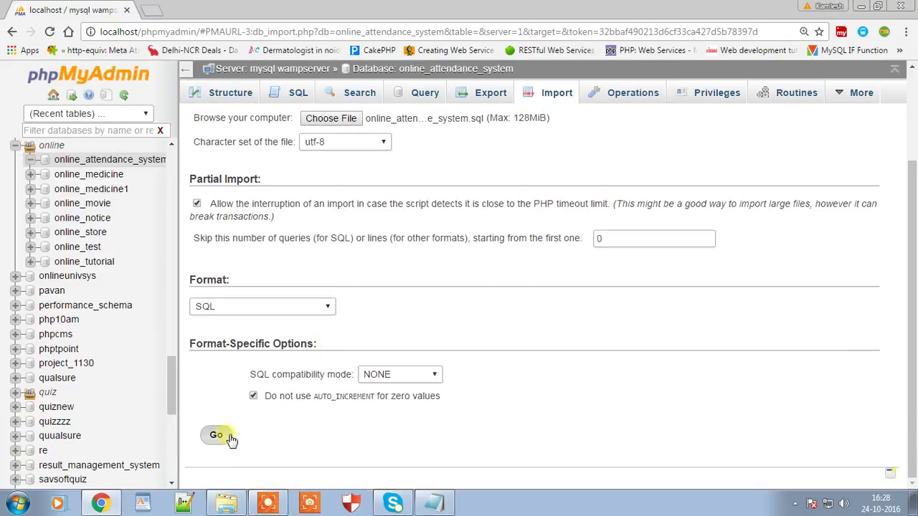
pyautogui.click(219, 440)
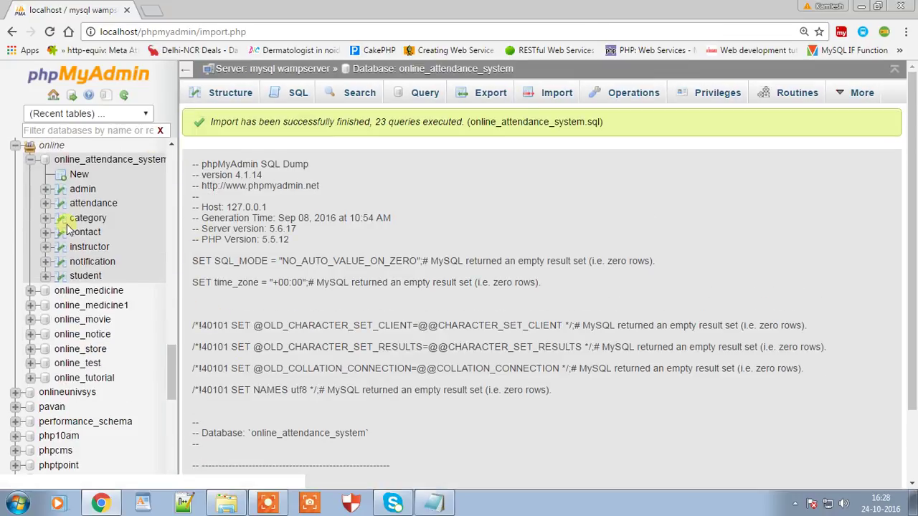
# Step: Browse the admin, attendance, category, instructor and student tables, ending on student's 5 rows
pyautogui.click(72, 189)
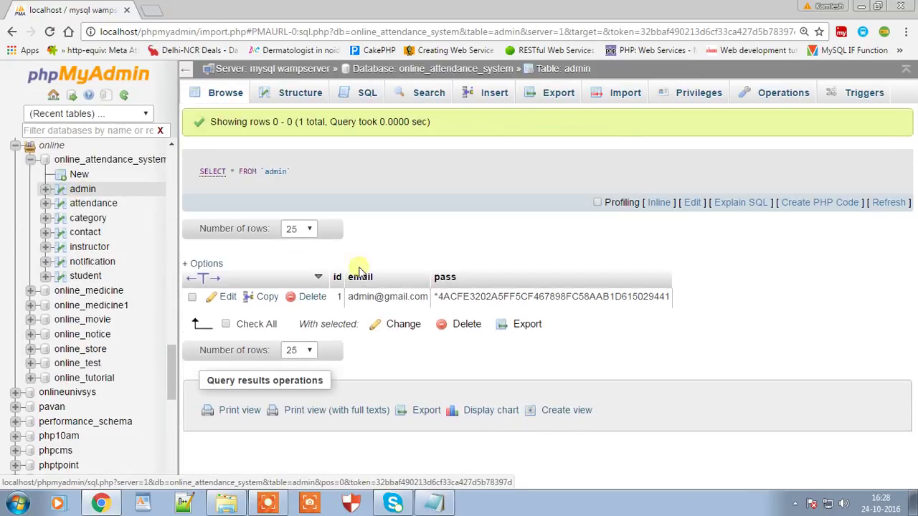
pyautogui.click(104, 206)
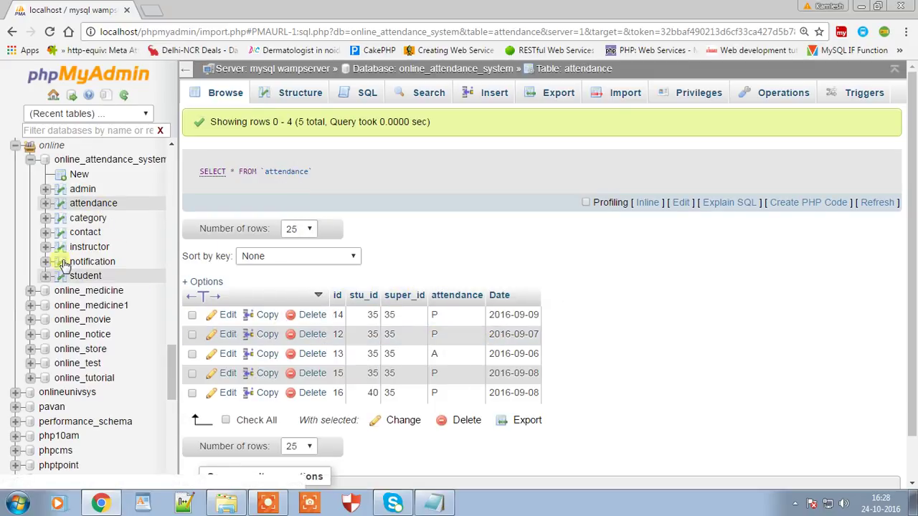
pyautogui.click(87, 219)
pyautogui.click(94, 248)
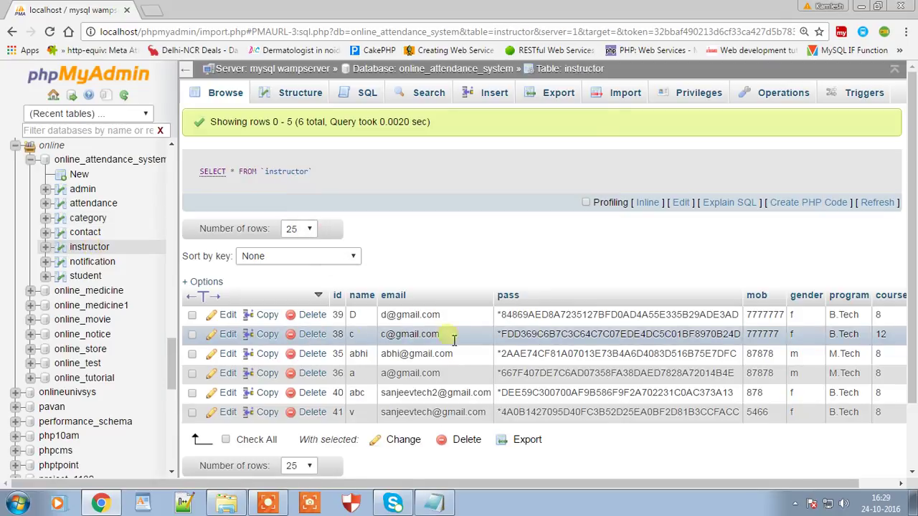
pyautogui.click(101, 277)
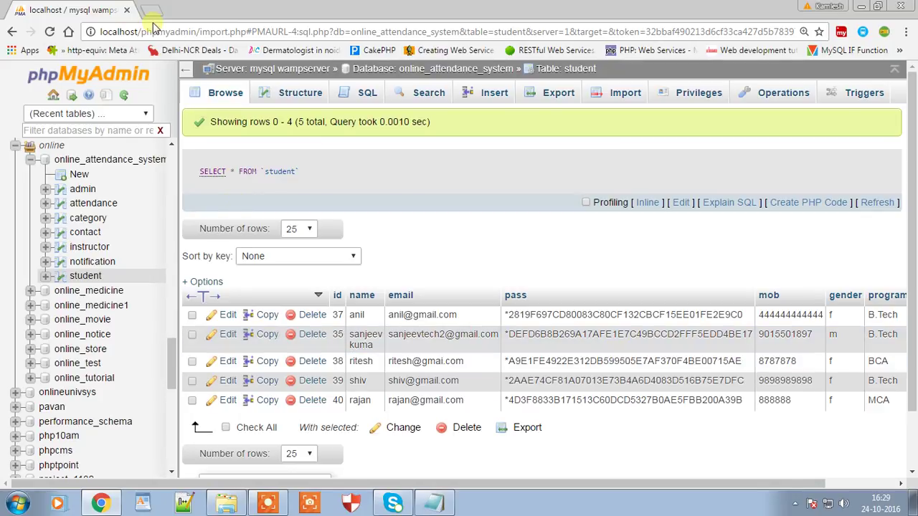
# Step: Minimize Chrome and bring the Notepad setup notes to the front
pyautogui.click(862, 6)
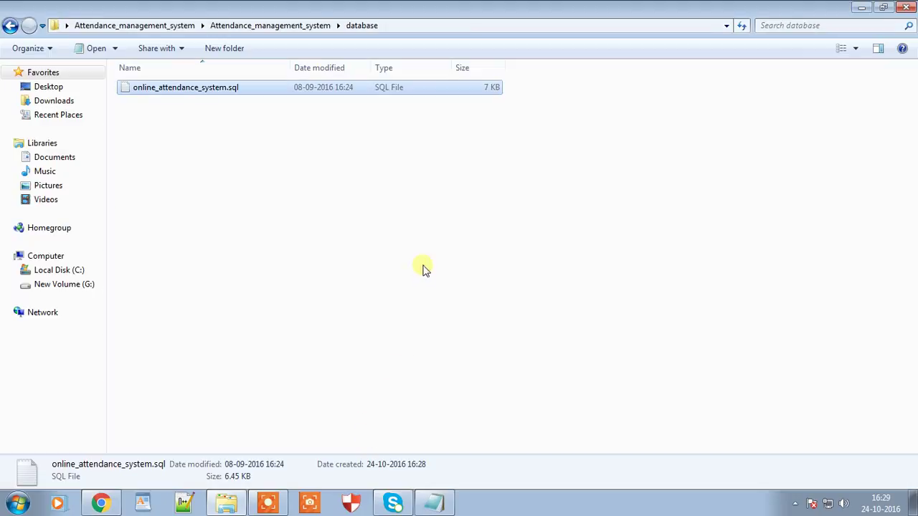
pyautogui.click(434, 505)
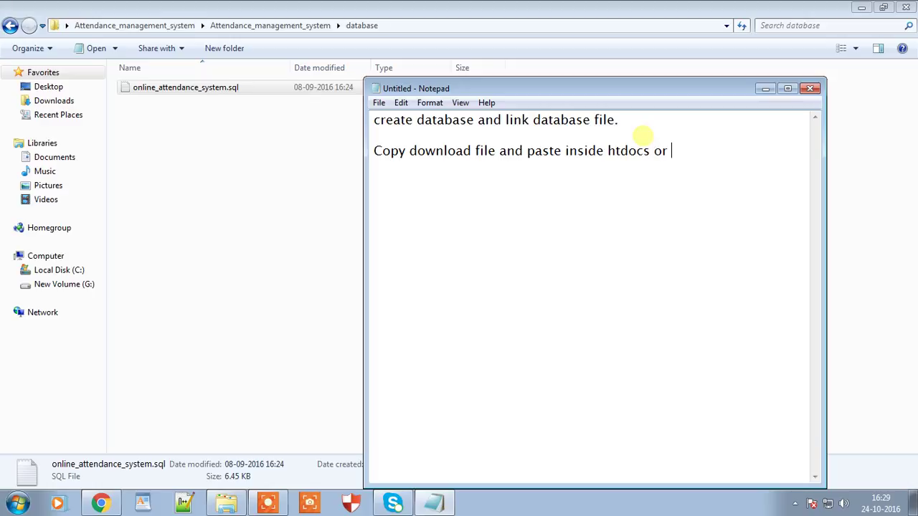
# Step: Clear the windows and copy the Attendance_management_system project folder from the desktop
pyautogui.click(767, 89)
pyautogui.click(862, 7)
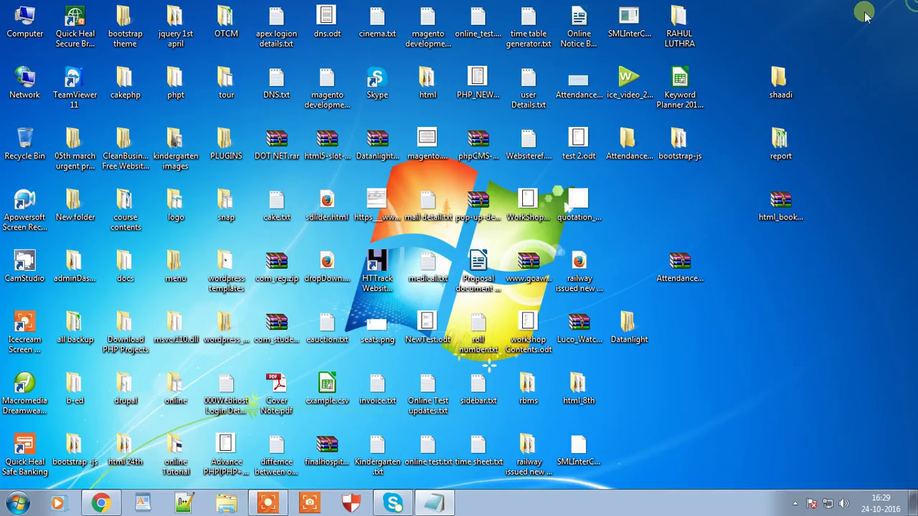
pyautogui.doubleClick(631, 143)
pyautogui.click(251, 92)
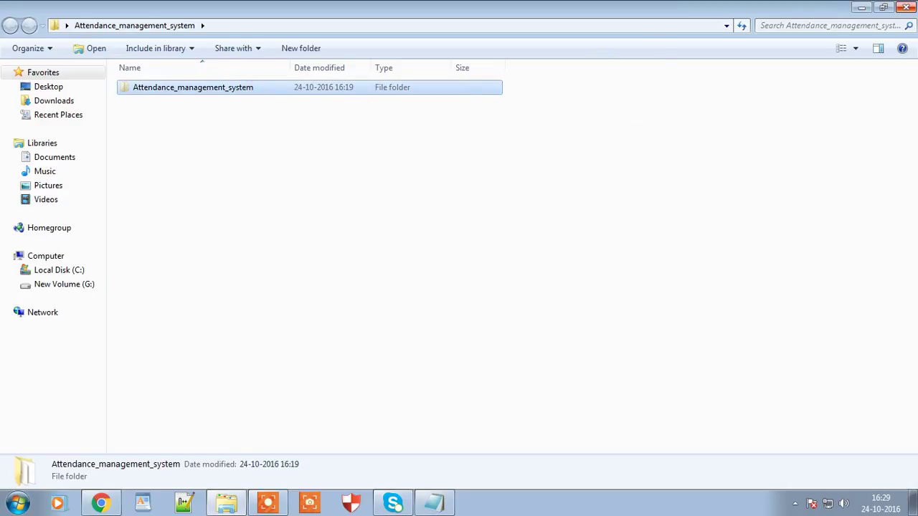
pyautogui.click(907, 8)
# Step: Paste the project folder into C:\wamp\www and open the pasted folder
pyautogui.doubleClick(25, 20)
pyautogui.doubleClick(214, 116)
pyautogui.doubleClick(143, 352)
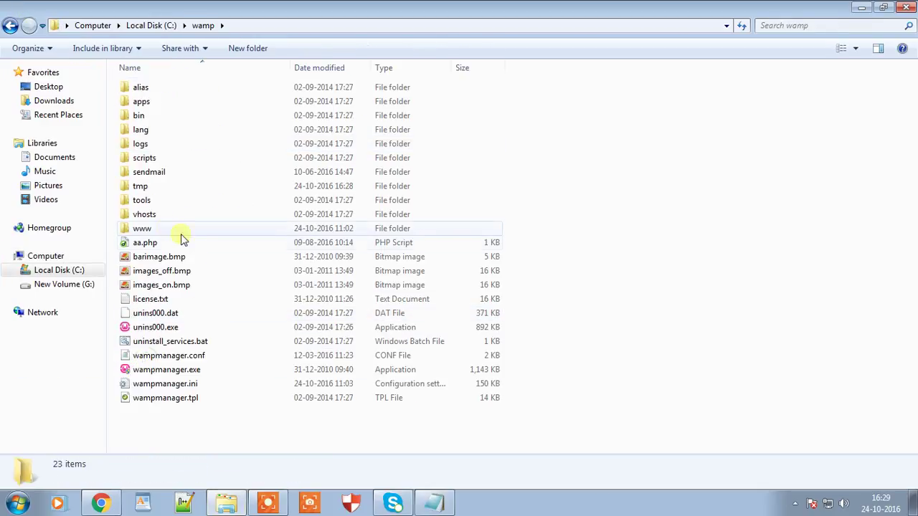
pyautogui.doubleClick(189, 228)
pyautogui.rightClick(618, 156)
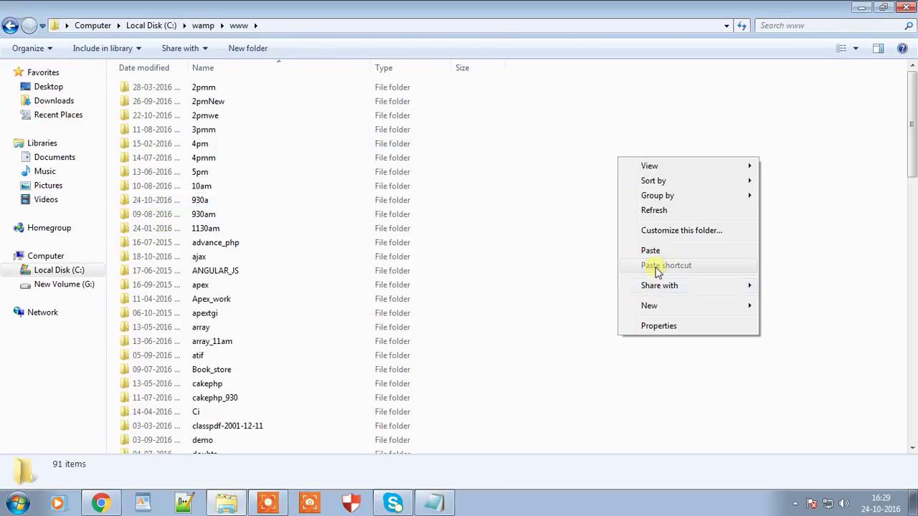
pyautogui.click(653, 250)
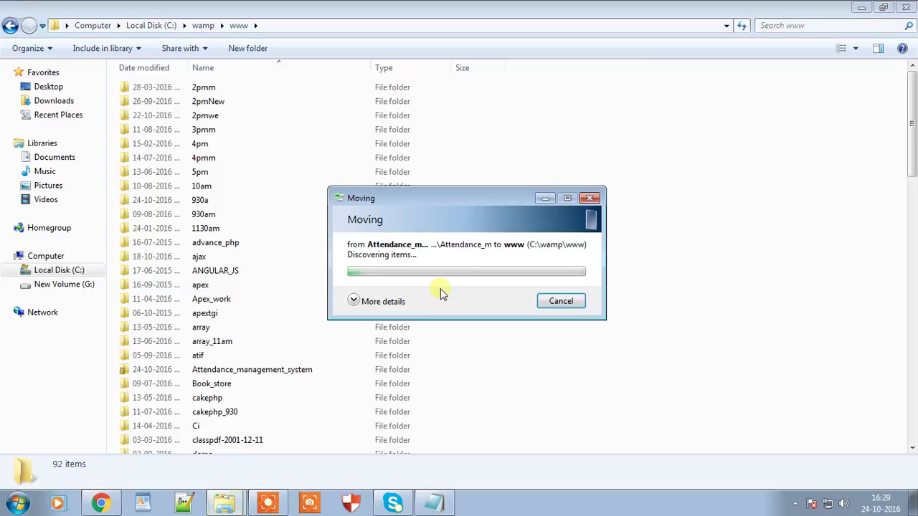
pyautogui.doubleClick(237, 370)
pyautogui.click(101, 503)
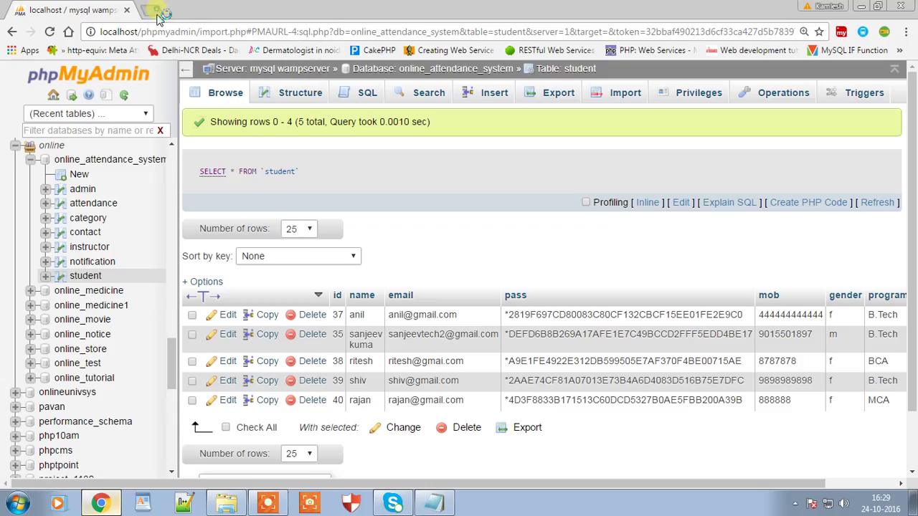
# Step: Load localhost/attendance_management_system in a new Chrome tab and look over the welcome page
pyautogui.click(158, 15)
pyautogui.write('localhost/phpmyadmi')
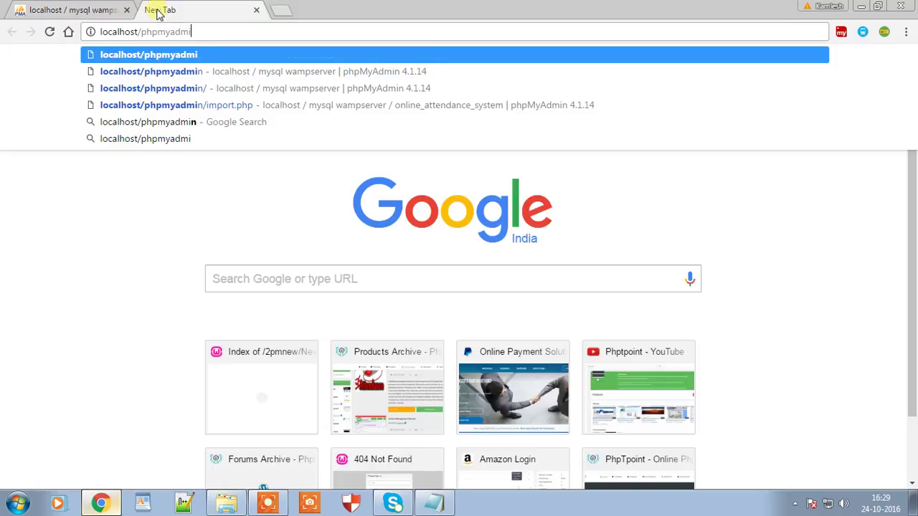
pyautogui.press('BackSpace')
pyautogui.press('BackSpace')
pyautogui.press('BackSpace')
pyautogui.press('BackSpace')
pyautogui.press('BackSpace')
pyautogui.press('BackSpace')
pyautogui.press('BackSpace')
pyautogui.press('BackSpace')
pyautogui.press('BackSpace')
pyautogui.write('att')
pyautogui.press('BackSpace')
pyautogui.press('BackSpace')
pyautogui.press('BackSpace')
pyautogui.write('atten')
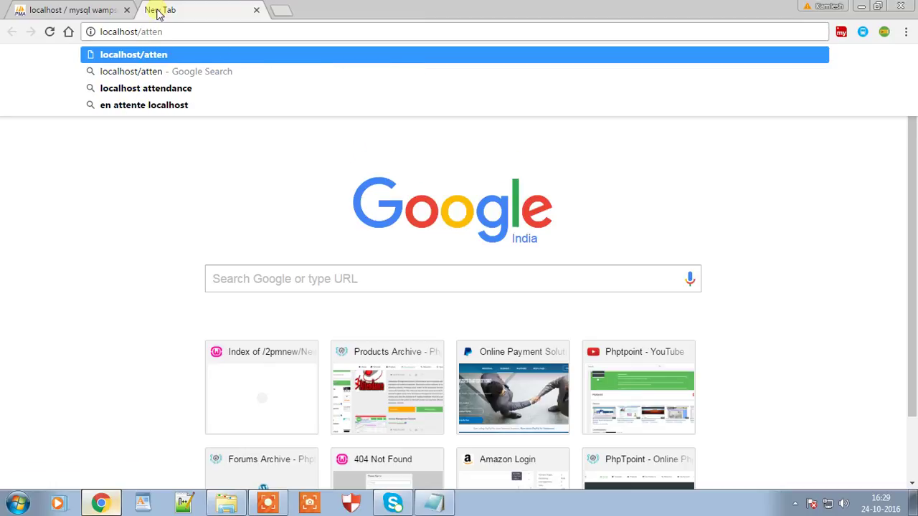
pyautogui.write('dance_managemne')
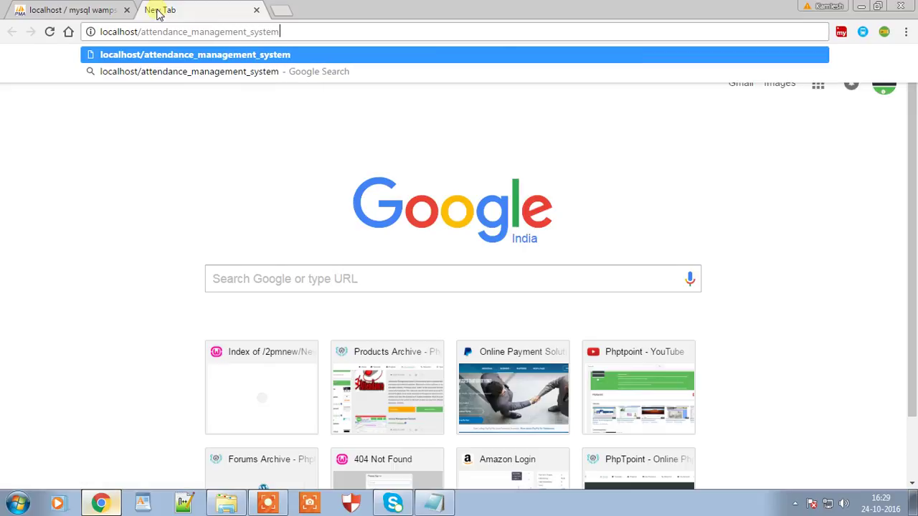
pyautogui.press('Return')
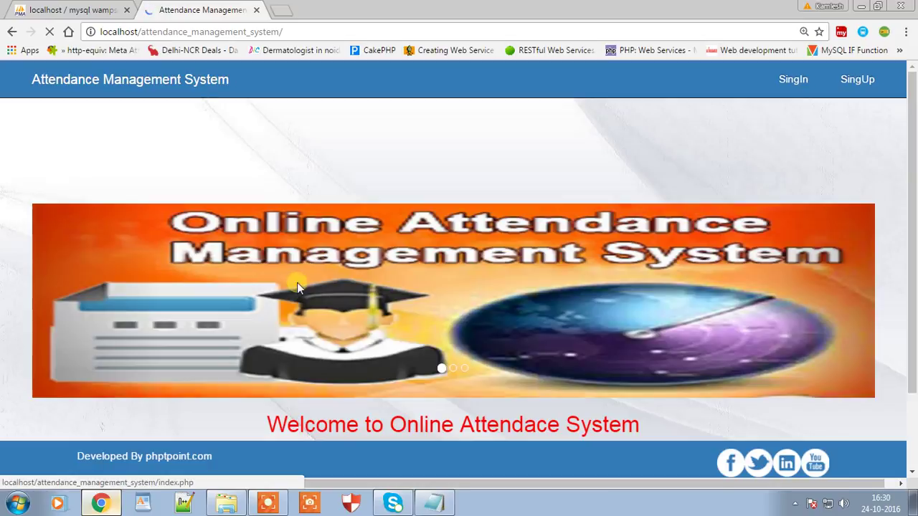
pyautogui.scroll(-1, 413, 276)
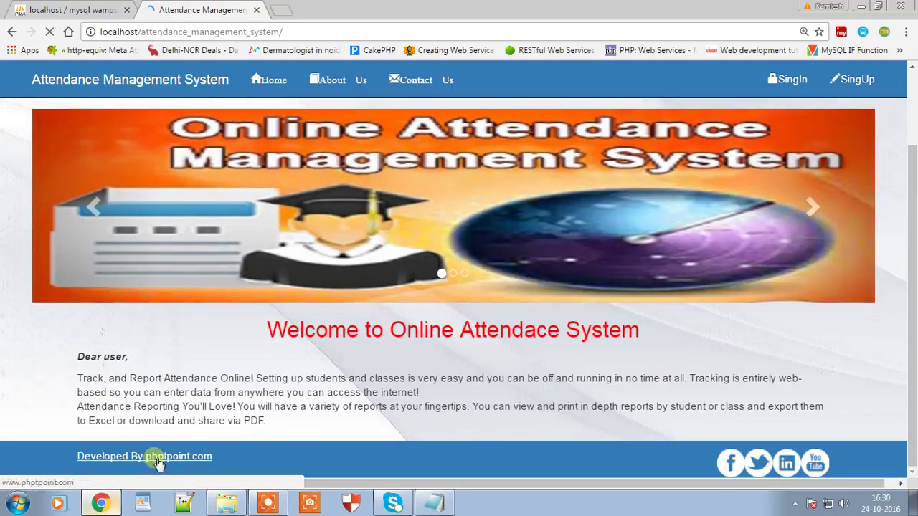
pyautogui.click(226, 504)
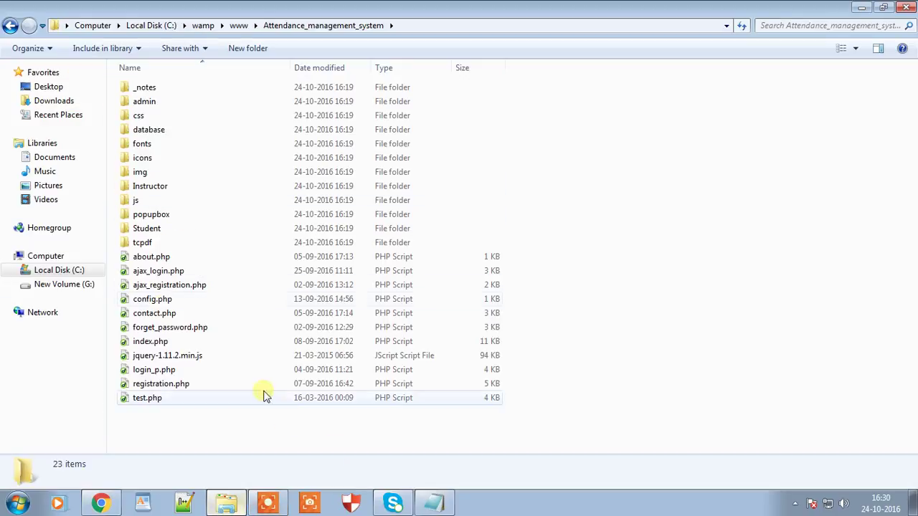
# Step: Add the Notepad note 'check database connection in config.php' and select config.php in the project folder
pyautogui.click(434, 504)
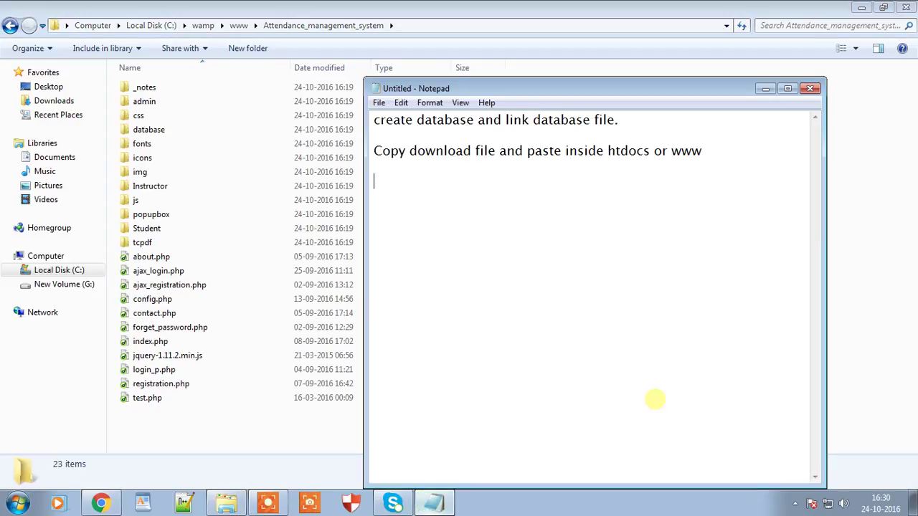
pyautogui.write('check datab')
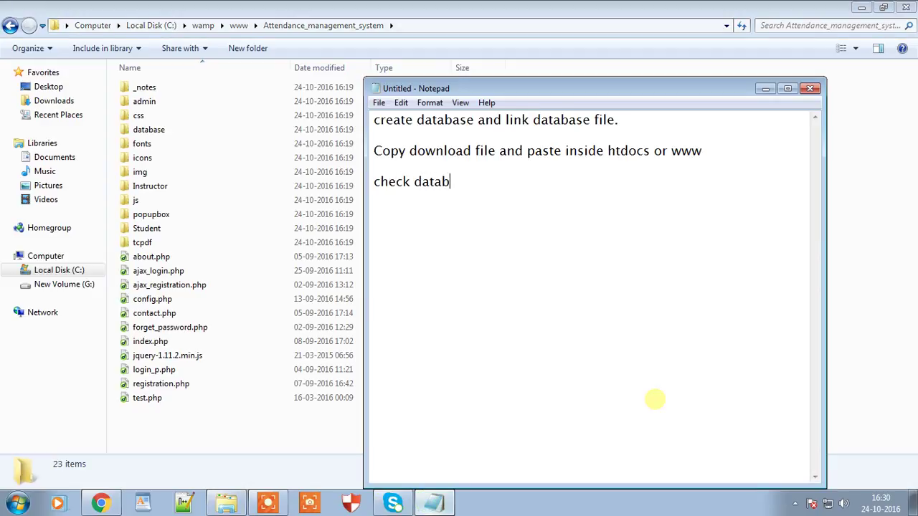
pyautogui.write('ase connection in confi.p')
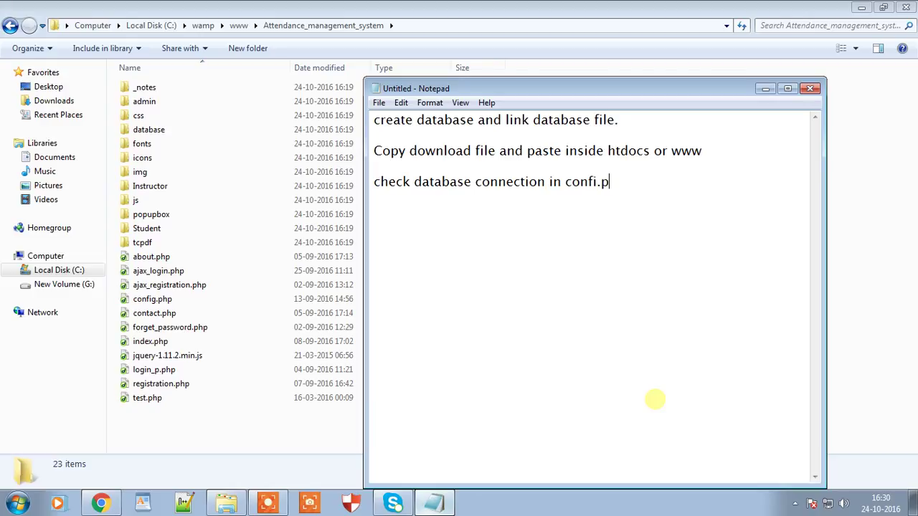
pyautogui.press('BackSpace')
pyautogui.write('php file')
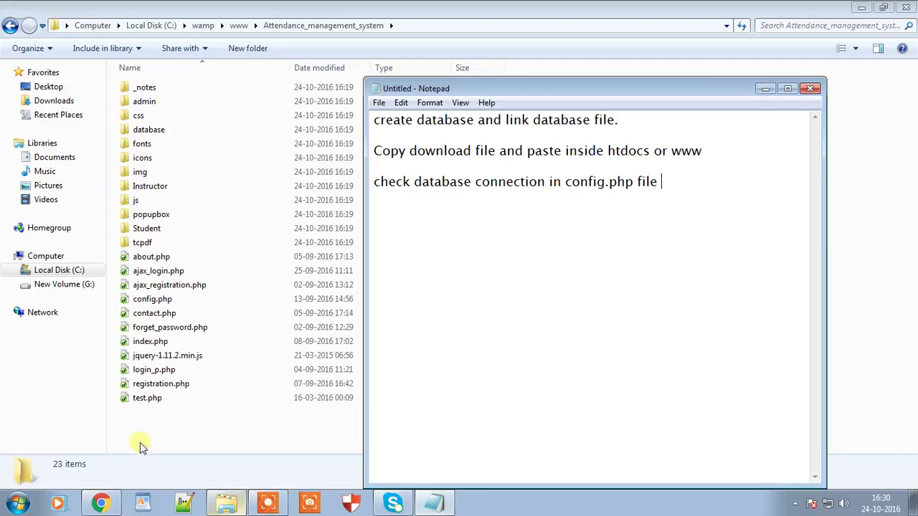
pyautogui.click(142, 443)
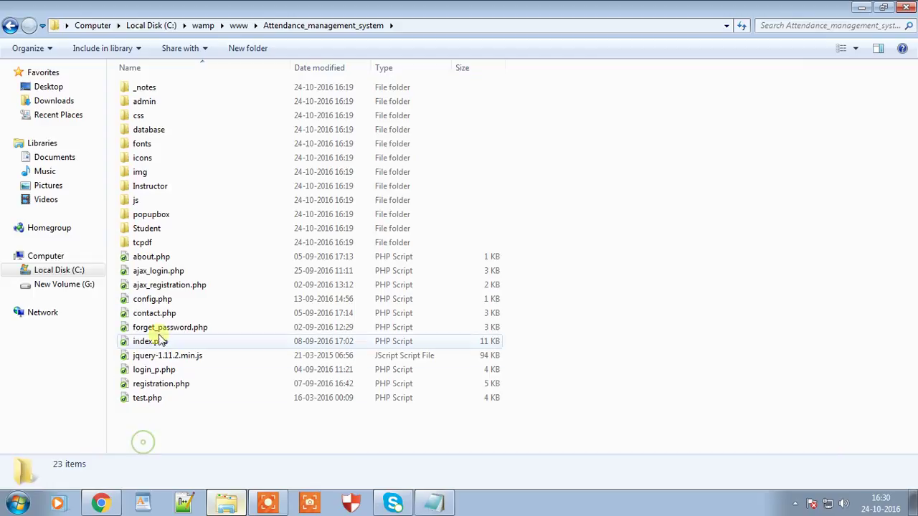
pyautogui.click(165, 304)
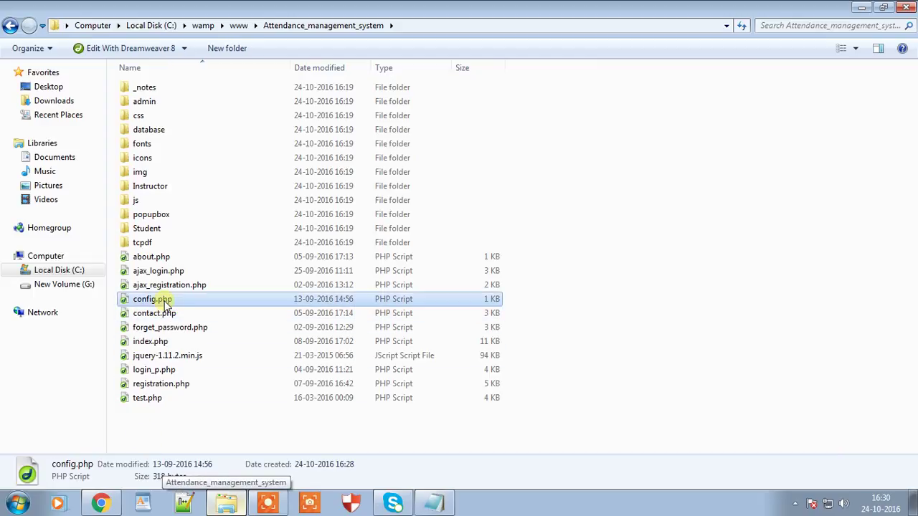
# Step: Open config.php in Dreamweaver 8 and inspect the localhost, root and online_attendance_system connection values
pyautogui.doubleClick(165, 304)
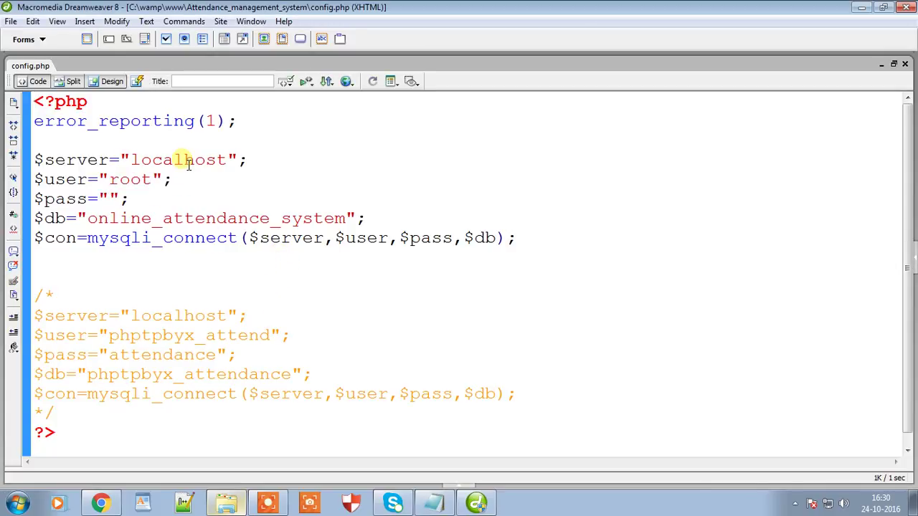
pyautogui.doubleClick(180, 161)
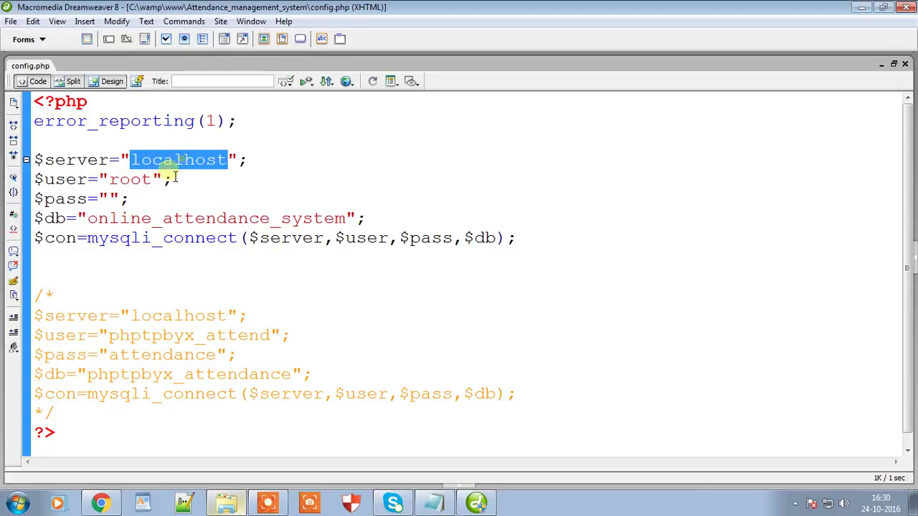
pyautogui.doubleClick(129, 180)
pyautogui.doubleClick(144, 219)
pyautogui.click(420, 278)
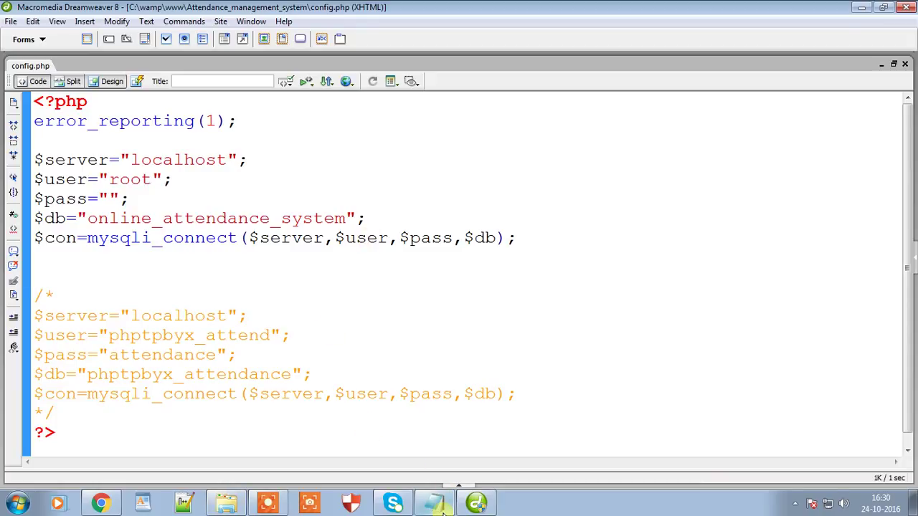
pyautogui.click(442, 508)
# Step: Note to update database user name, password and name only if different; default user root, empty password
pyautogui.write('update login crea')
pyautogui.press('BackSpace')
pyautogui.write('dentials if your datba')
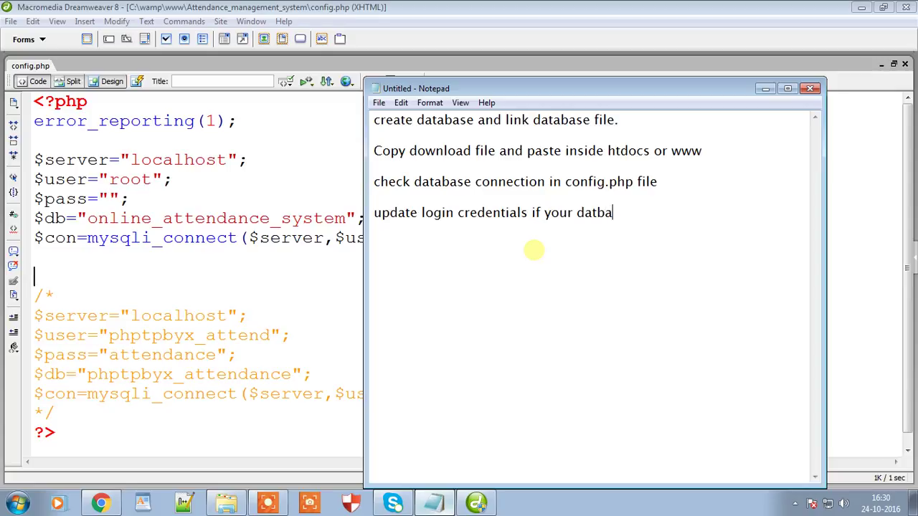
pyautogui.press('BackSpace')
pyautogui.press('BackSpace')
pyautogui.write('abase use')
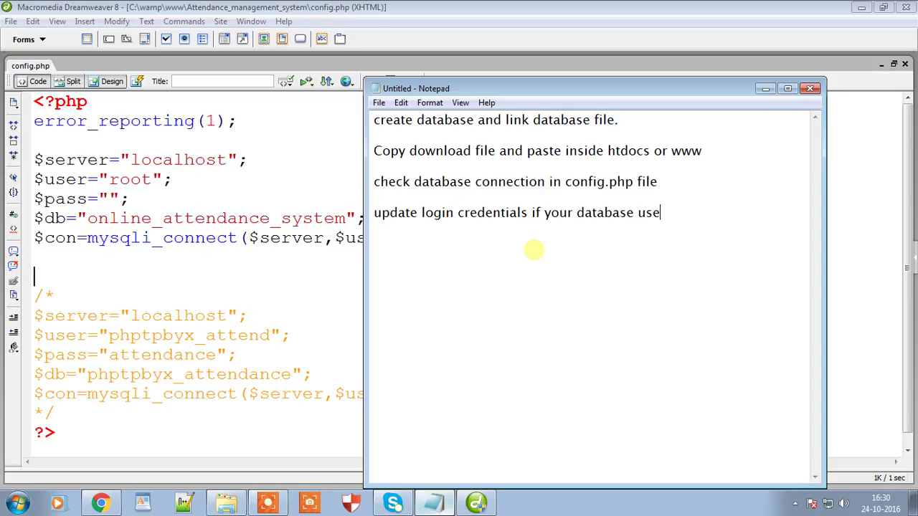
pyautogui.write('r name, passowrd and database')
pyautogui.press('BackSpace')
pyautogui.press('BackSpace')
pyautogui.press('BackSpace')
pyautogui.press('BackSpace')
pyautogui.write('abase')
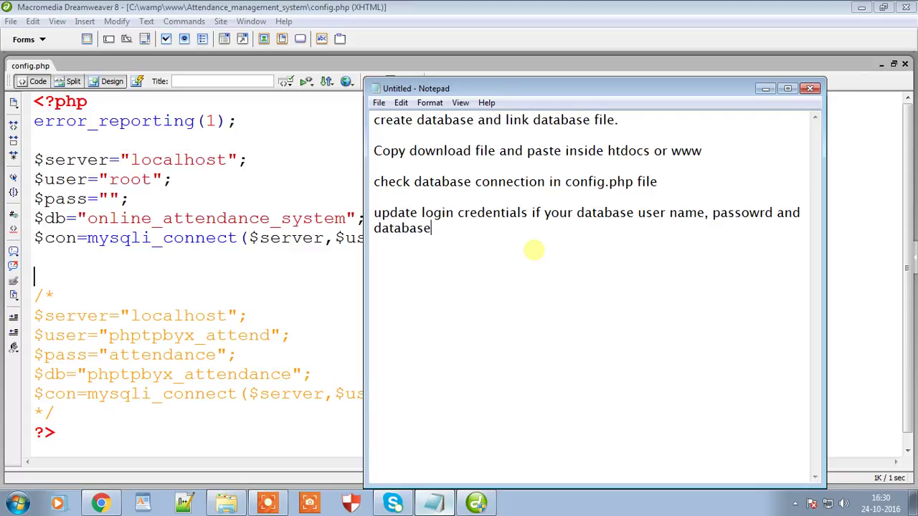
pyautogui.write(' name is dif')
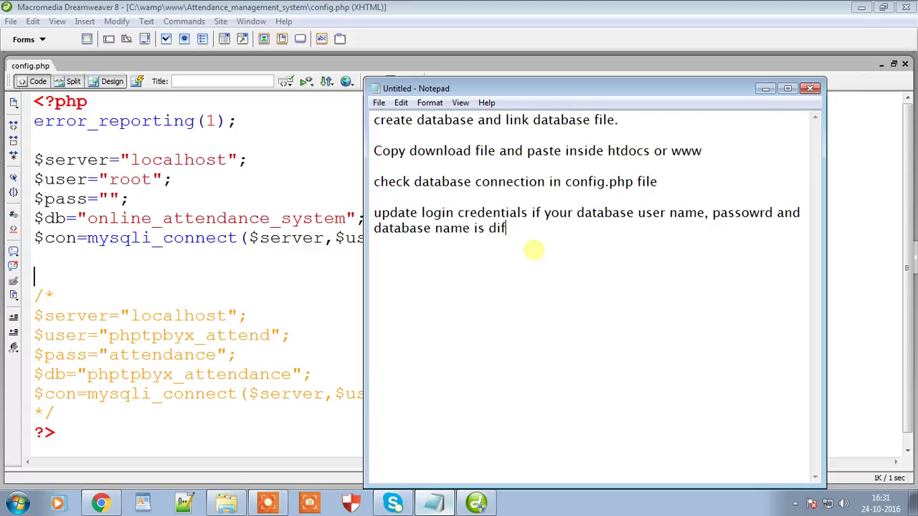
pyautogui.write('frenent otherwise lie')
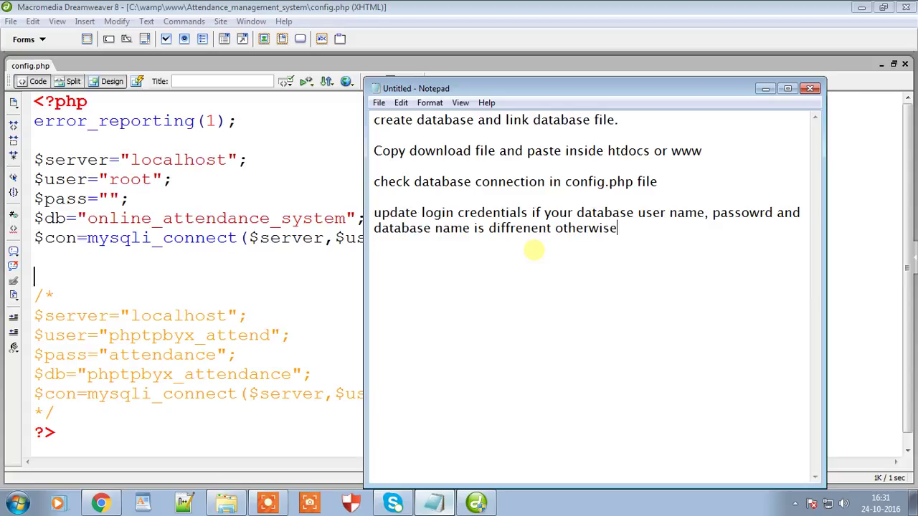
pyautogui.press('BackSpace')
pyautogui.write('eave it,  defau')
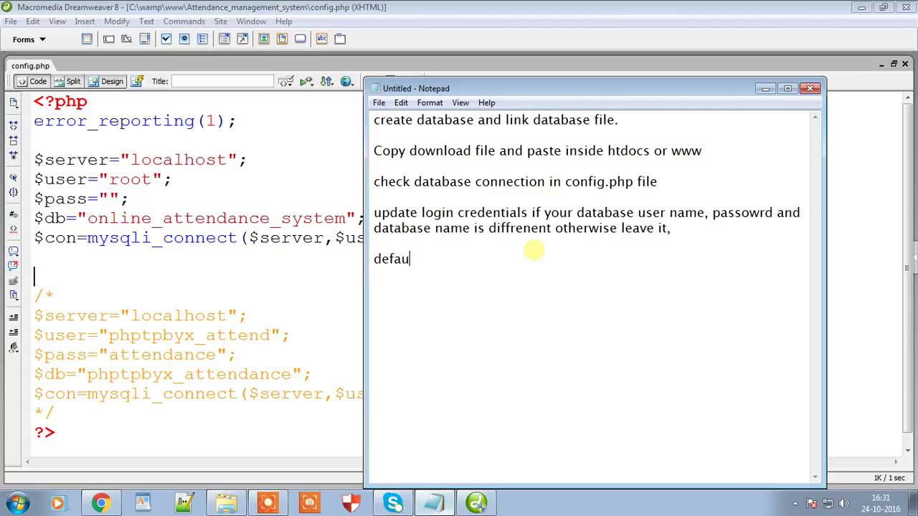
pyautogui.write('lt user name')
pyautogui.write(' is : root ')
pyautogui.write('and passw')
pyautogui.write('ord')
pyautogui.write(' is null')
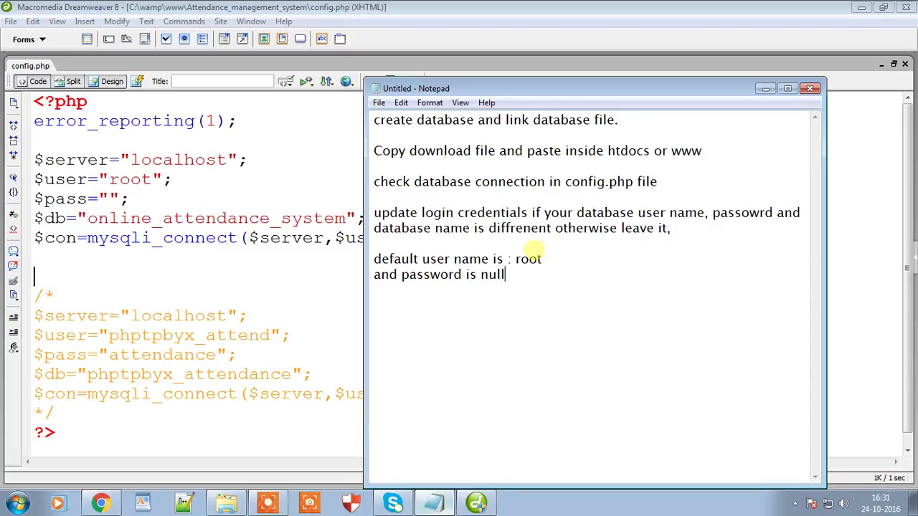
# Step: Minimize Notepad, check the attendance site and config.php, then restore the notes window
pyautogui.click(766, 88)
pyautogui.click(101, 502)
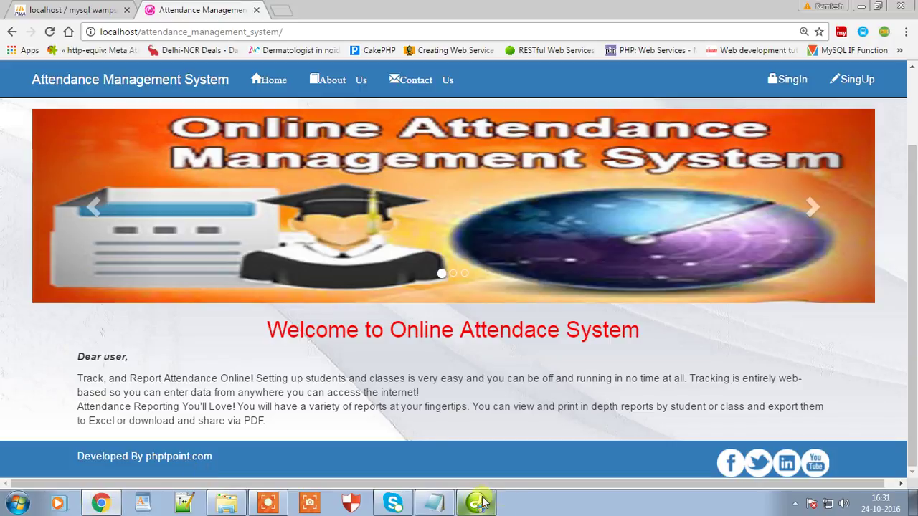
pyautogui.click(491, 502)
pyautogui.click(434, 502)
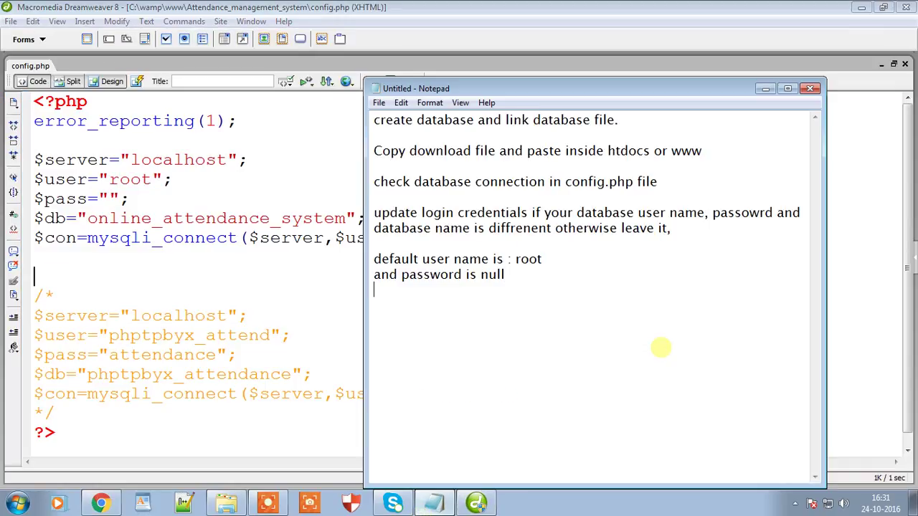
# Step: Add the note 'Login As a admin to create teacher/instructor and check other students details'
pyautogui.write('Login As a admin to')
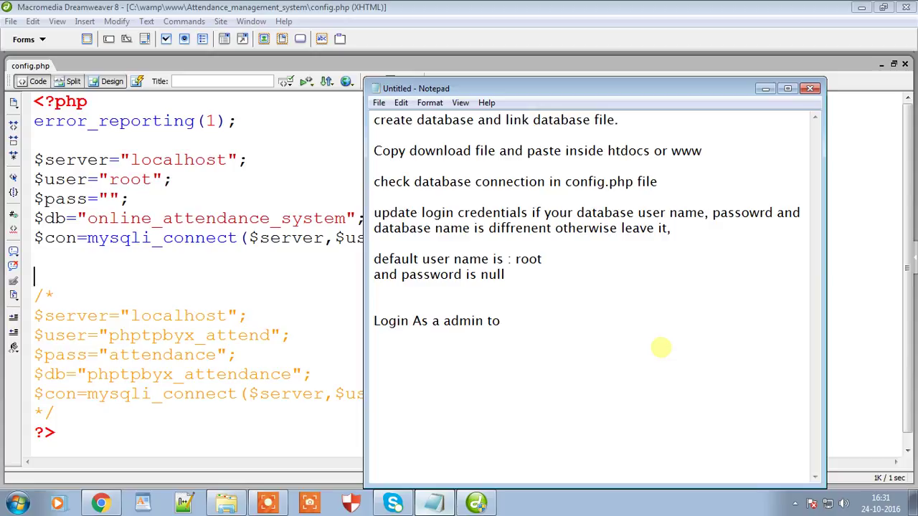
pyautogui.write(' create teacher/instruction')
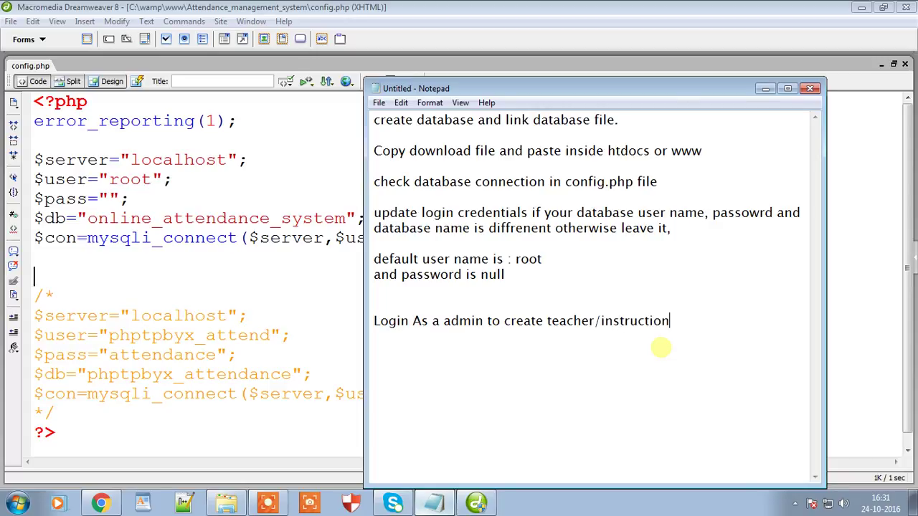
pyautogui.press('BackSpace')
pyautogui.press('BackSpace')
pyautogui.press('BackSpace')
pyautogui.write('or and check other students')
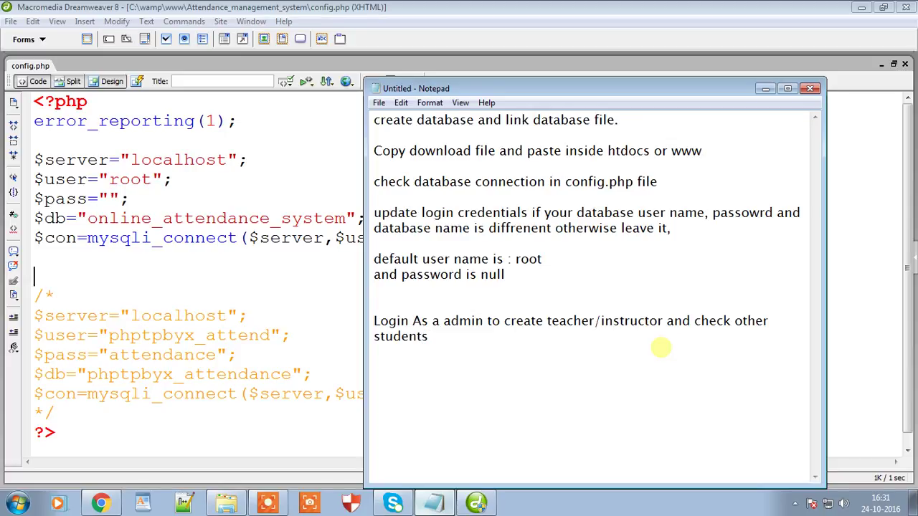
pyautogui.write('nts details and')
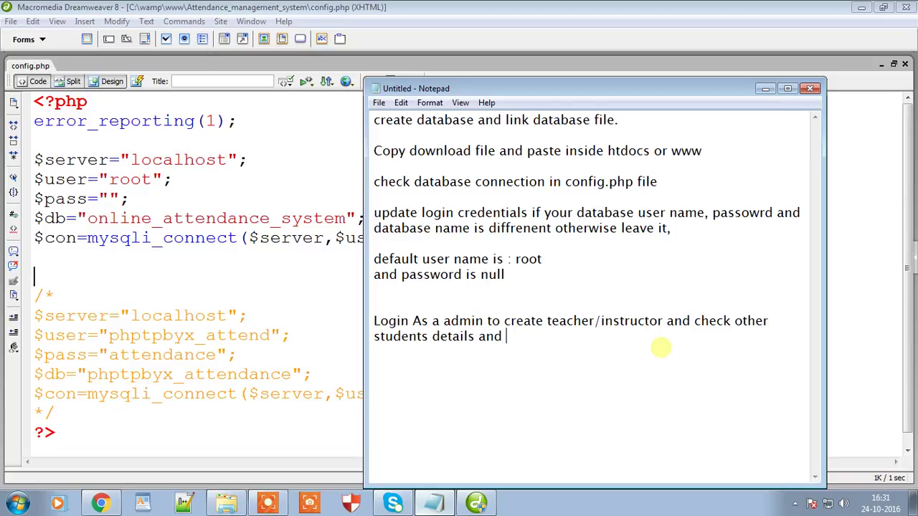
pyautogui.press('BackSpace')
pyautogui.press('BackSpace')
pyautogui.press('BackSpace')
# Step: Open the Attendance Management System sign-in form and fill in the saved admin e-mail
pyautogui.click(434, 502)
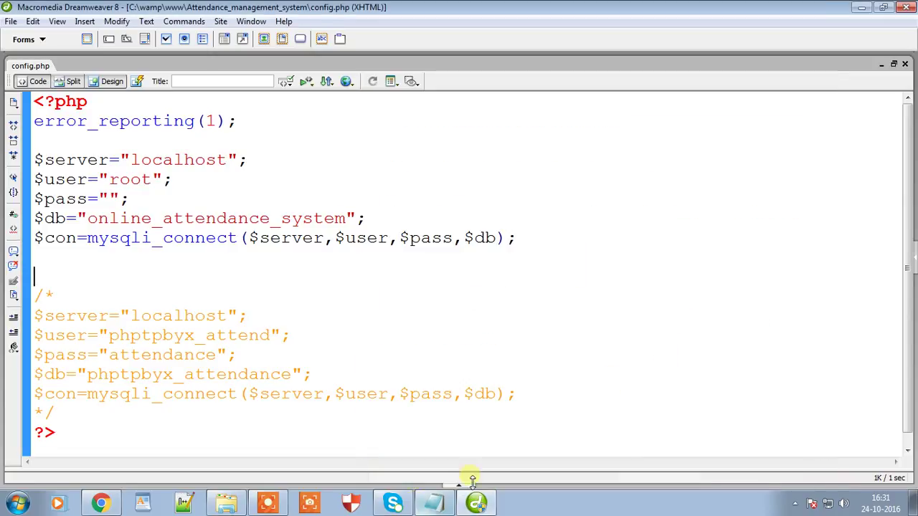
pyautogui.click(100, 502)
pyautogui.click(793, 82)
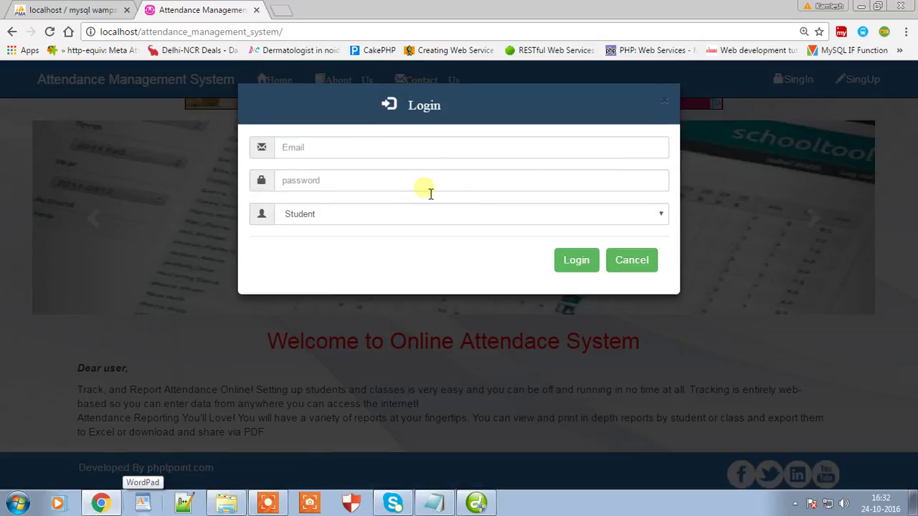
pyautogui.click(377, 209)
pyautogui.click(341, 148)
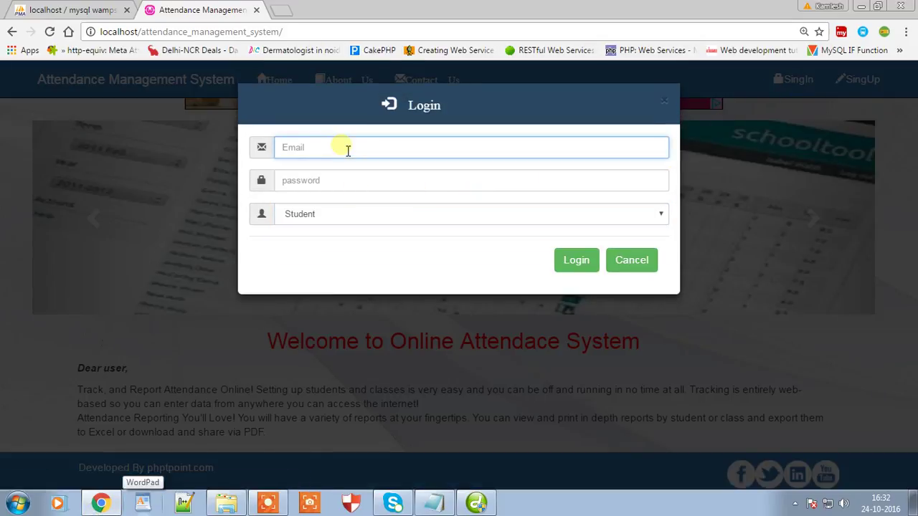
pyautogui.write('ad')
pyautogui.click(332, 168)
pyautogui.click(337, 178)
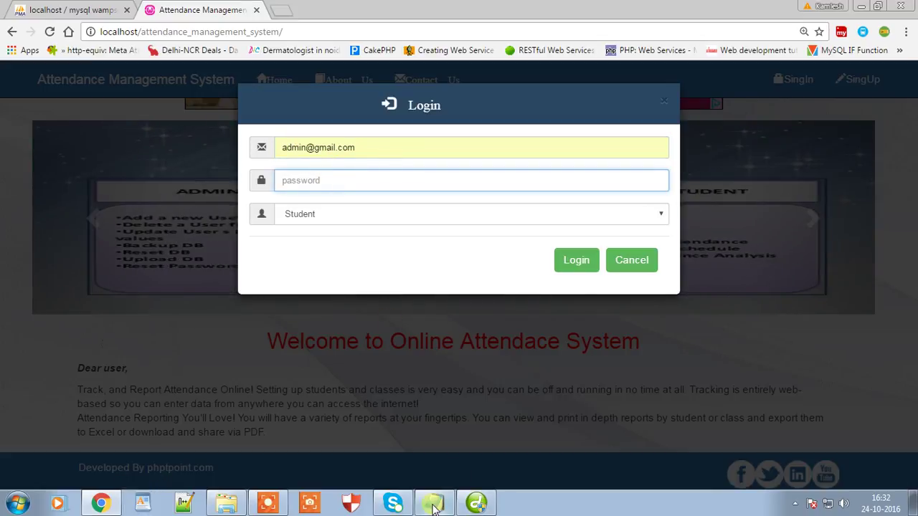
# Step: Replace the Notepad notes with an 'Admin Login Details' heading plus the admin user name and password
pyautogui.click(434, 504)
pyautogui.hotkey('ctrl', 'a')
pyautogui.press('BackSpace')
pyautogui.write('Adfmi')
pyautogui.press('BackSpace')
pyautogui.press('BackSpace')
pyautogui.press('BackSpace')
pyautogui.write('min Login Deai')
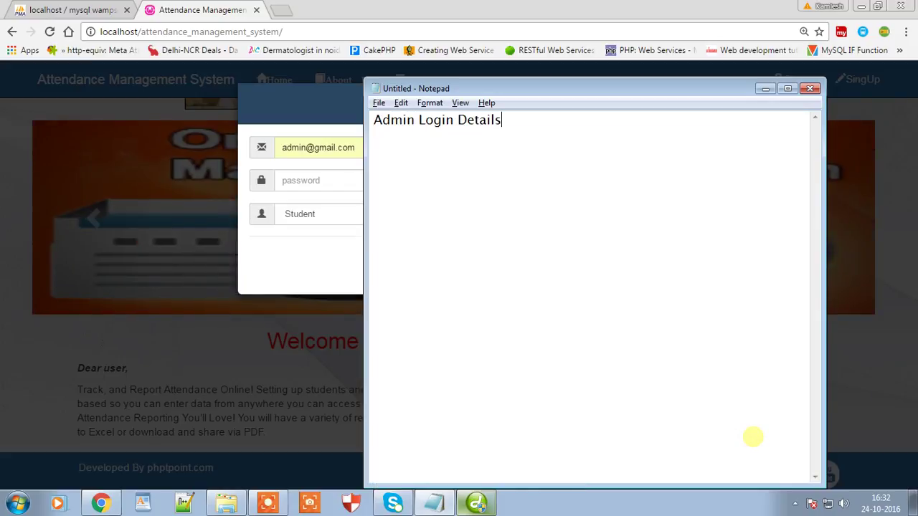
pyautogui.press('Return')
pyautogui.press('Return')
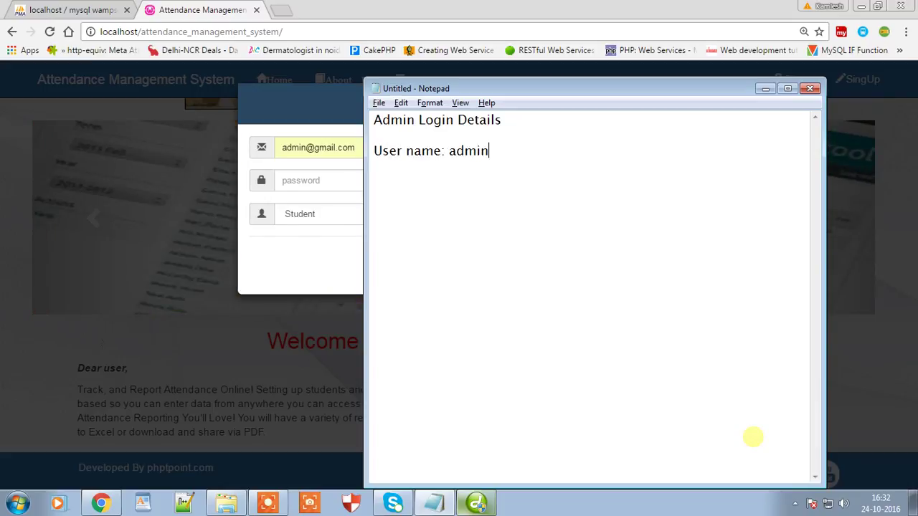
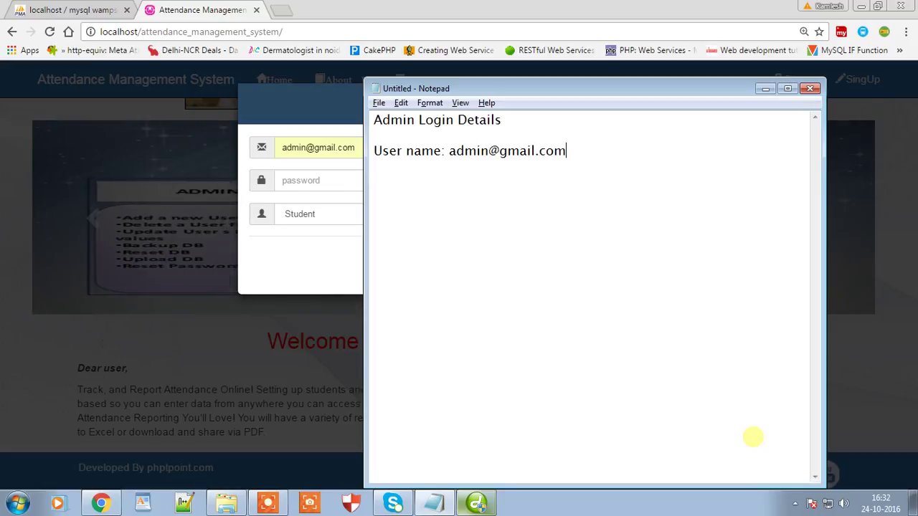
pyautogui.write('pass: admin')
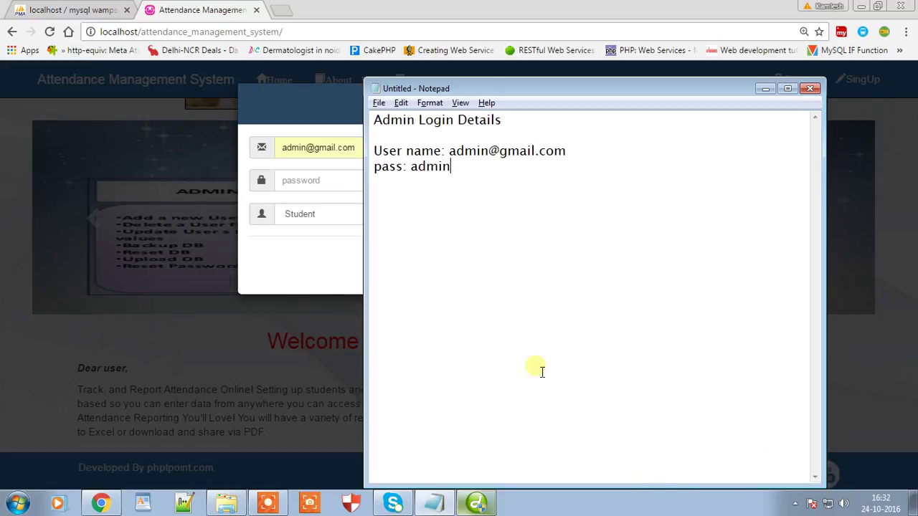
# Step: Log in with the Admin role and open the Category page listing six course categories
pyautogui.click(284, 180)
pyautogui.write('ad')
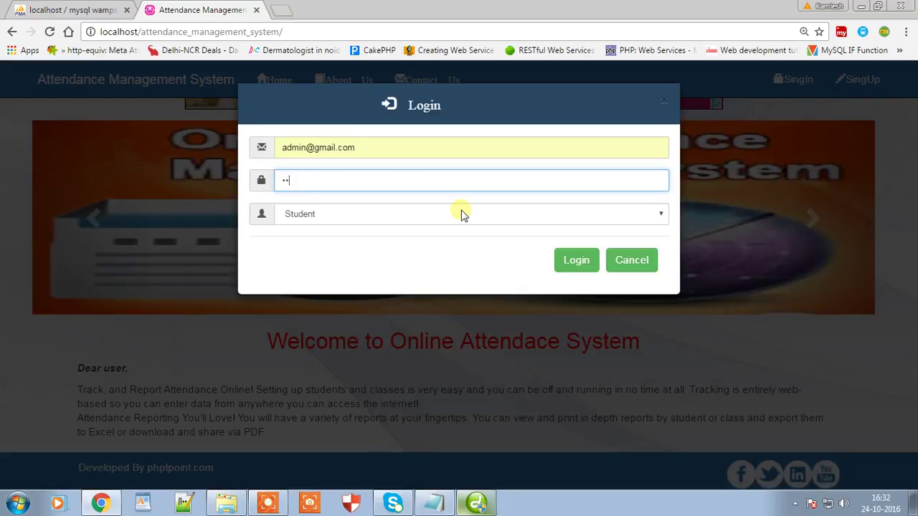
pyautogui.click(447, 219)
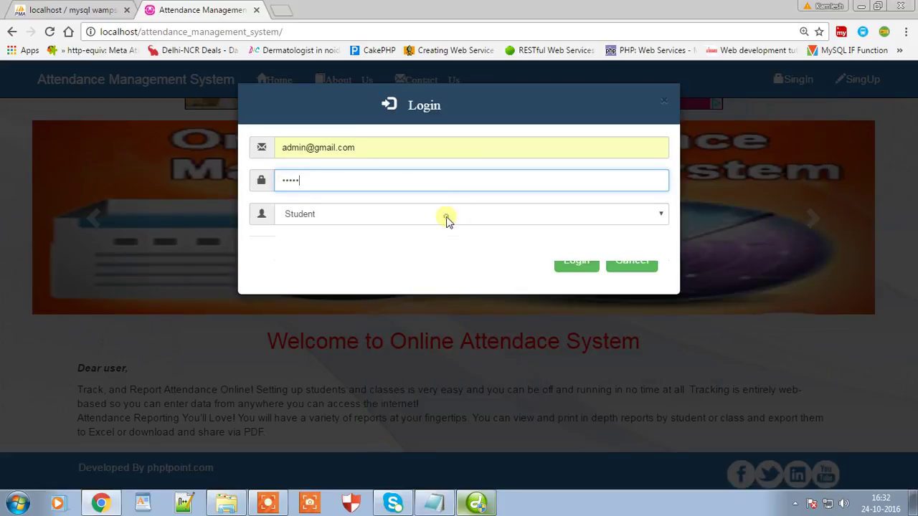
pyautogui.click(323, 254)
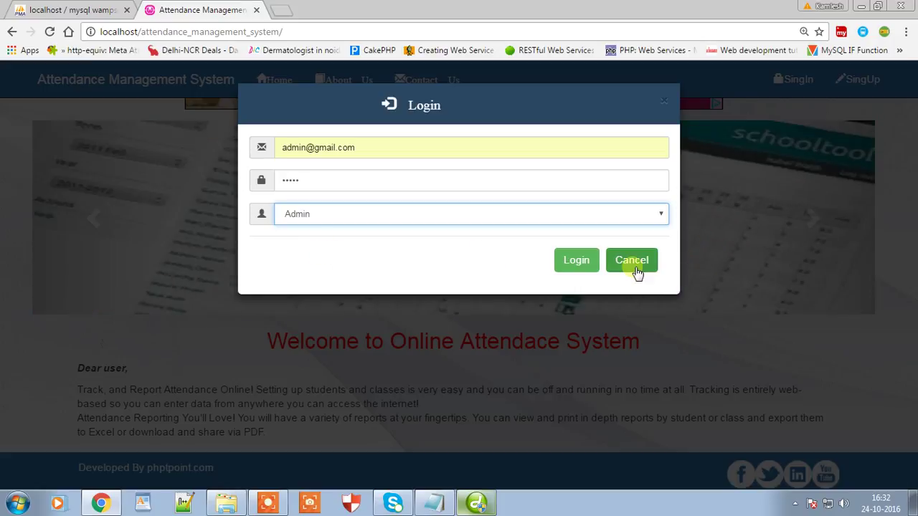
pyautogui.click(568, 260)
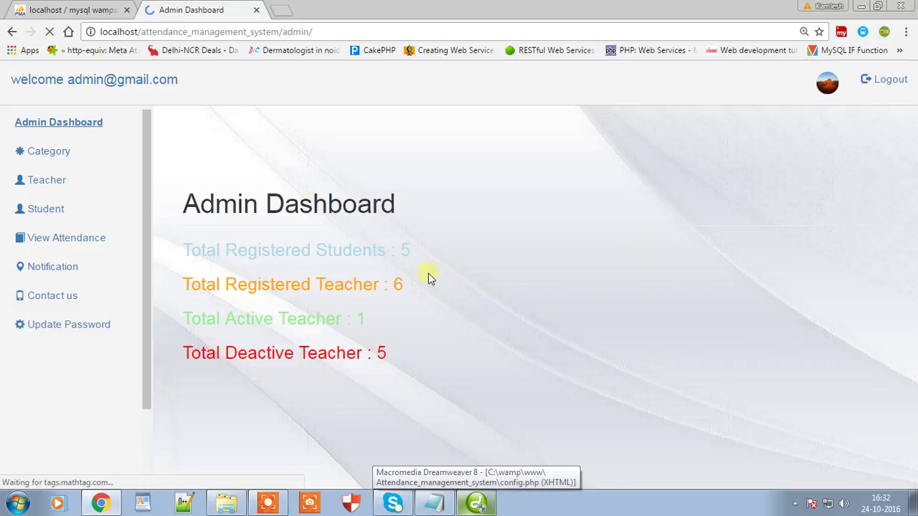
pyautogui.click(74, 155)
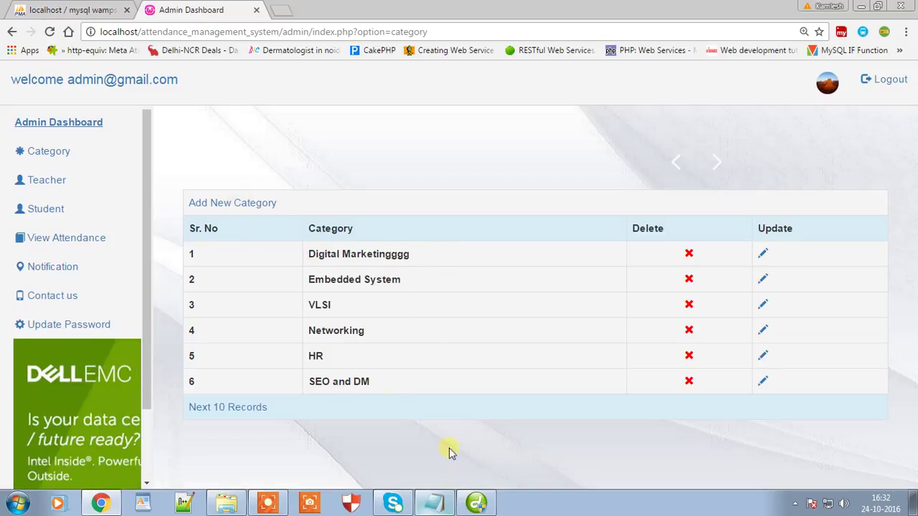
# Step: Add the note 'admin can create new Course/technology/category' below the admin login details
pyautogui.click(434, 504)
pyautogui.write('admin can create new')
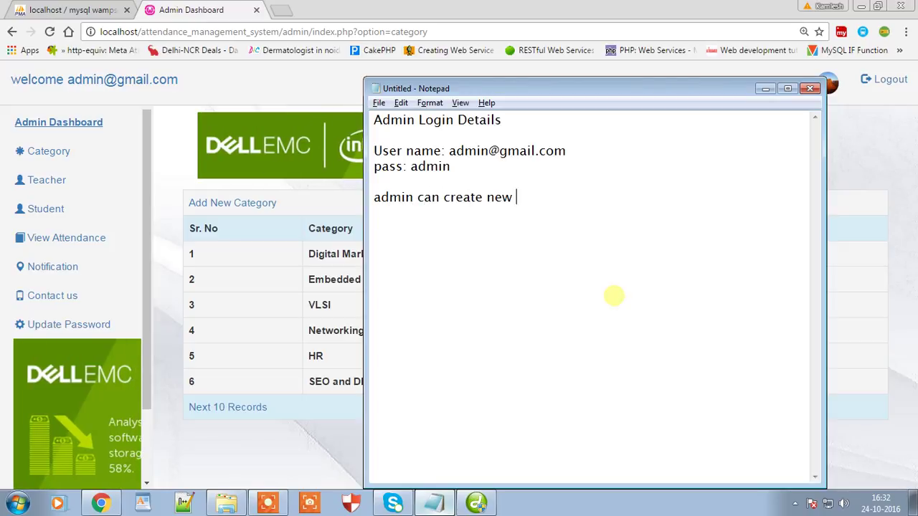
pyautogui.write(' Cours')
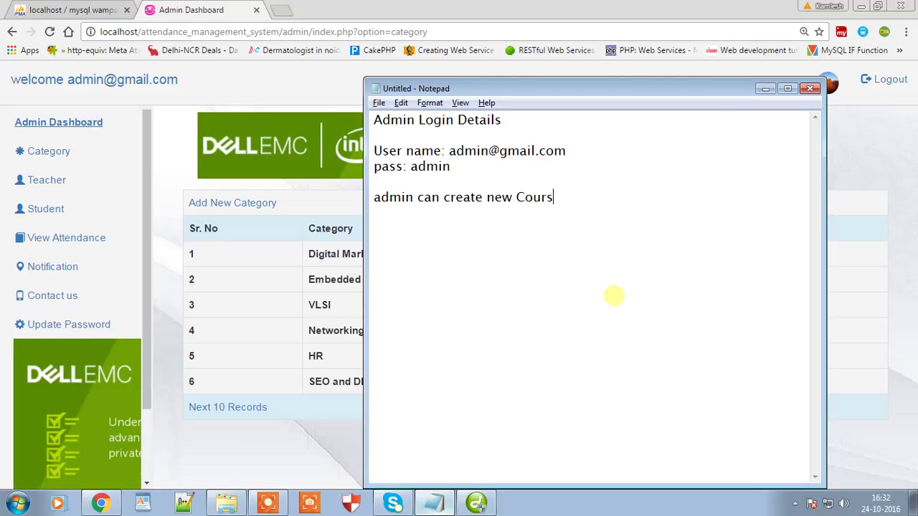
pyautogui.write('e/category')
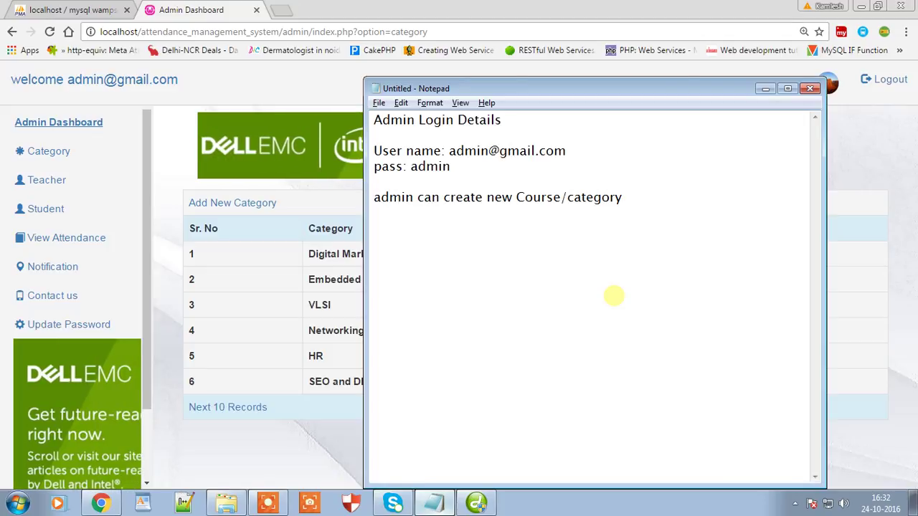
pyautogui.press('BackSpace')
pyautogui.press('BackSpace')
pyautogui.press('BackSpace')
pyautogui.press('BackSpace')
pyautogui.press('BackSpace')
pyautogui.press('BackSpace')
pyautogui.press('BackSpace')
pyautogui.press('BackSpace')
pyautogui.write('t')
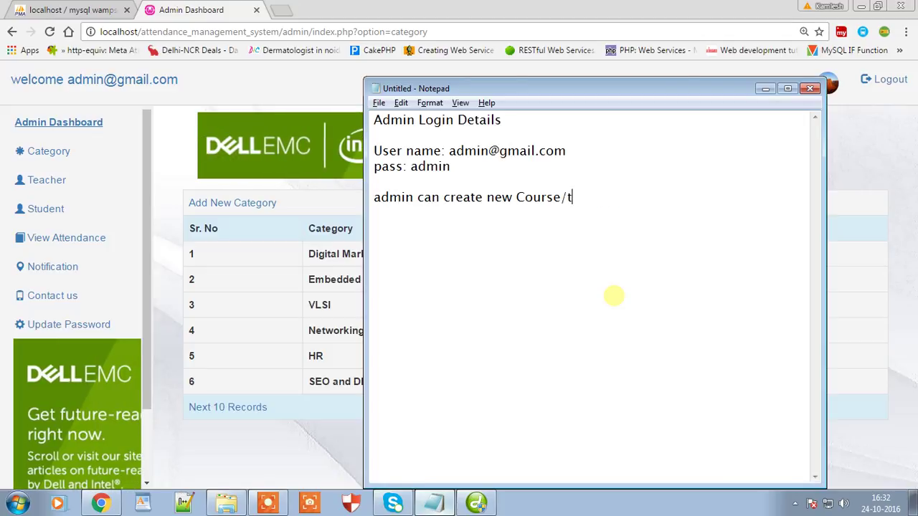
pyautogui.write('echnology')
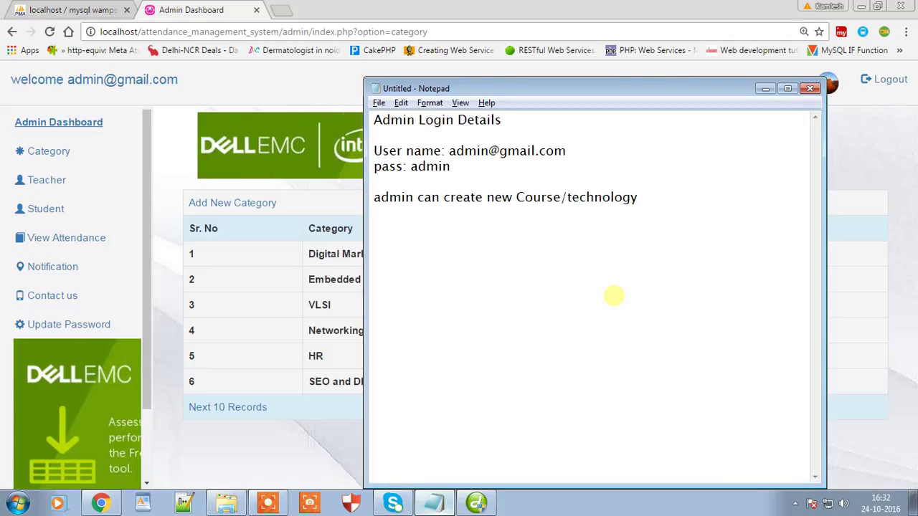
pyautogui.write('/category')
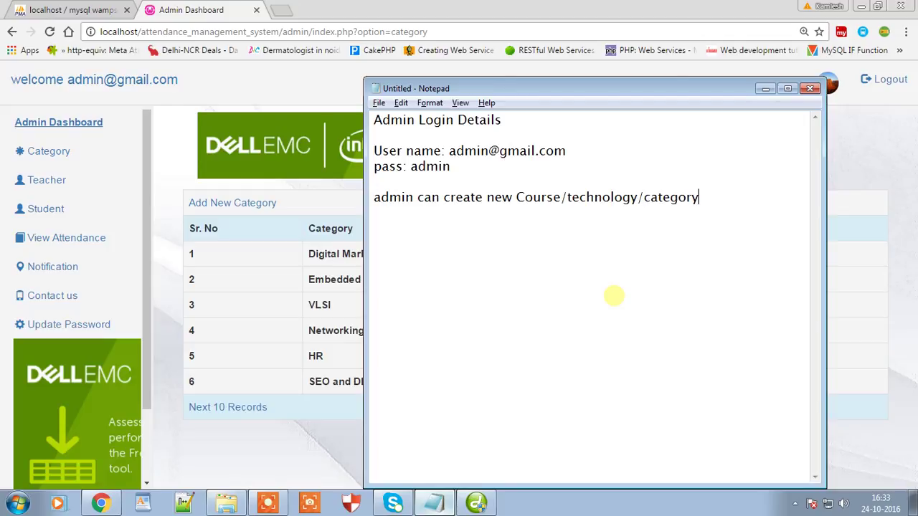
# Step: Hide Notepad, reload Category, and open the Teacher page listing six instructors with status
pyautogui.click(765, 89)
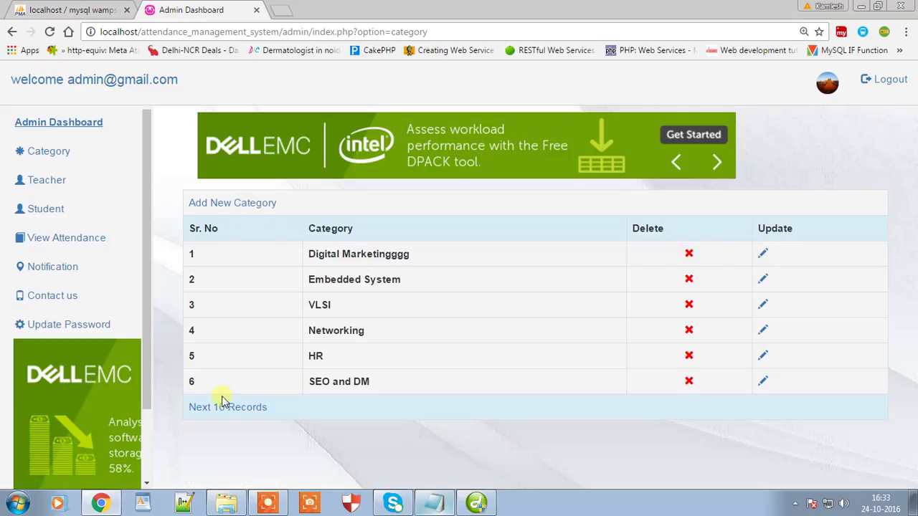
pyautogui.click(48, 155)
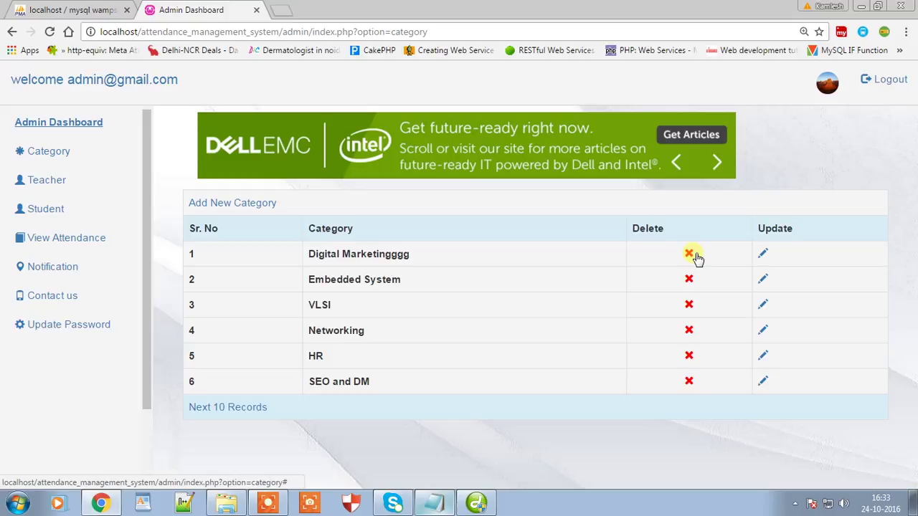
pyautogui.click(54, 181)
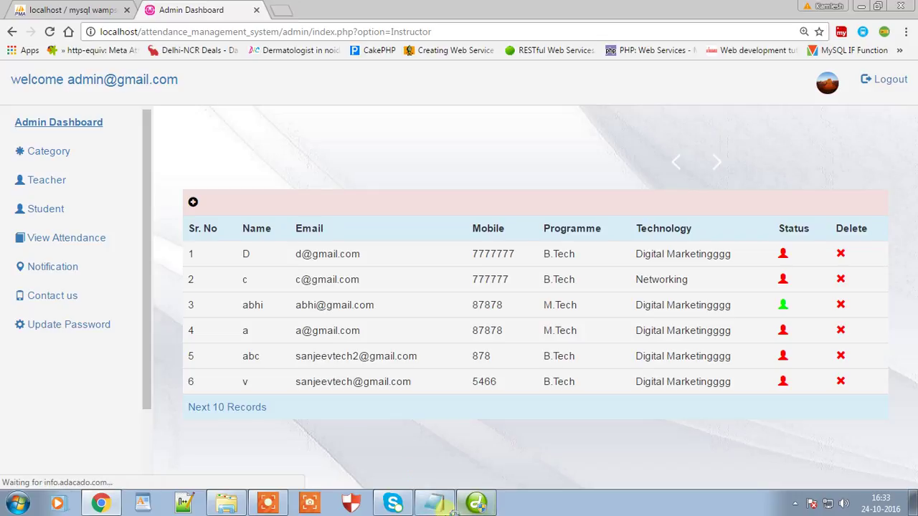
# Step: Add the note 'admin can create new teacher and activate account' on a new Notepad line
pyautogui.click(434, 503)
pyautogui.hotkey('ctrl', 'v')
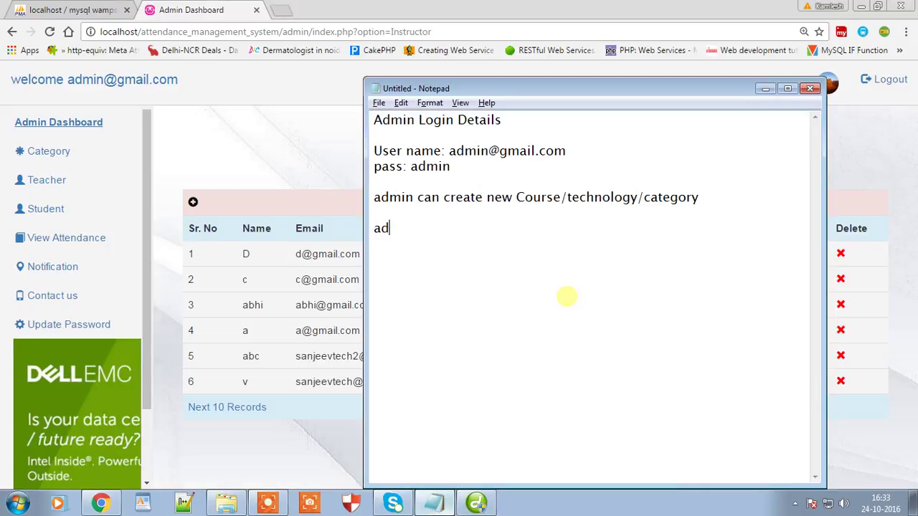
pyautogui.write('miun')
pyautogui.write(' c')
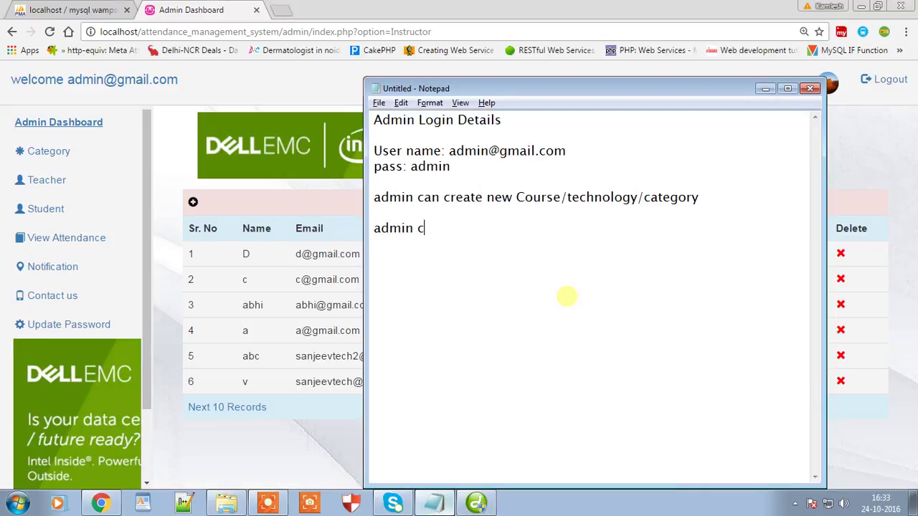
pyautogui.write('an create ne')
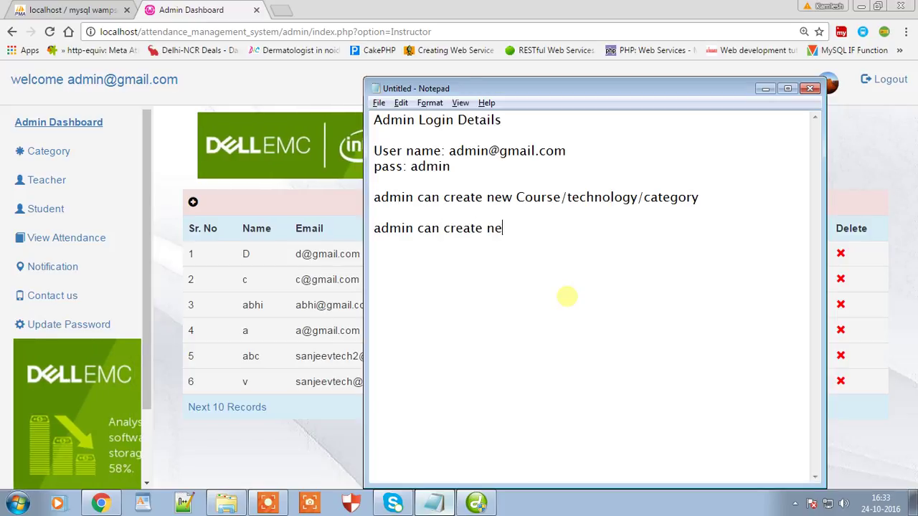
pyautogui.write('w teacher and activ')
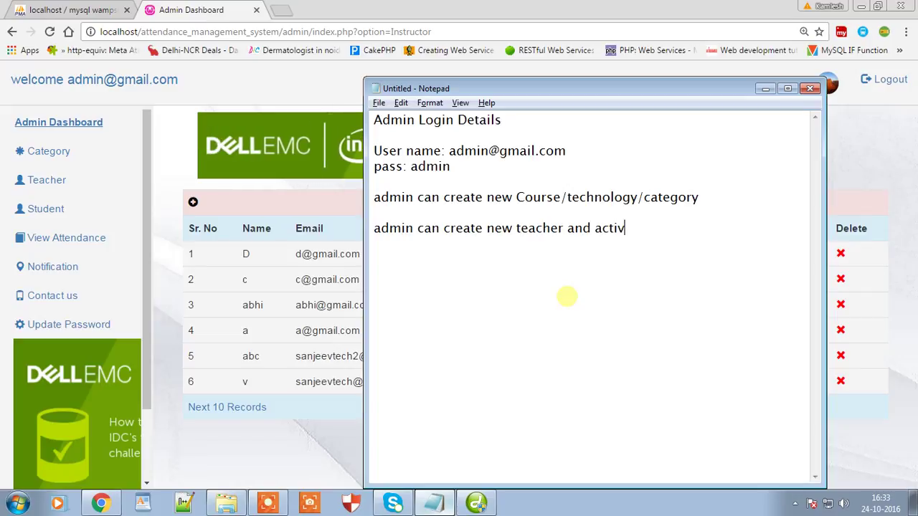
pyautogui.write('ate account')
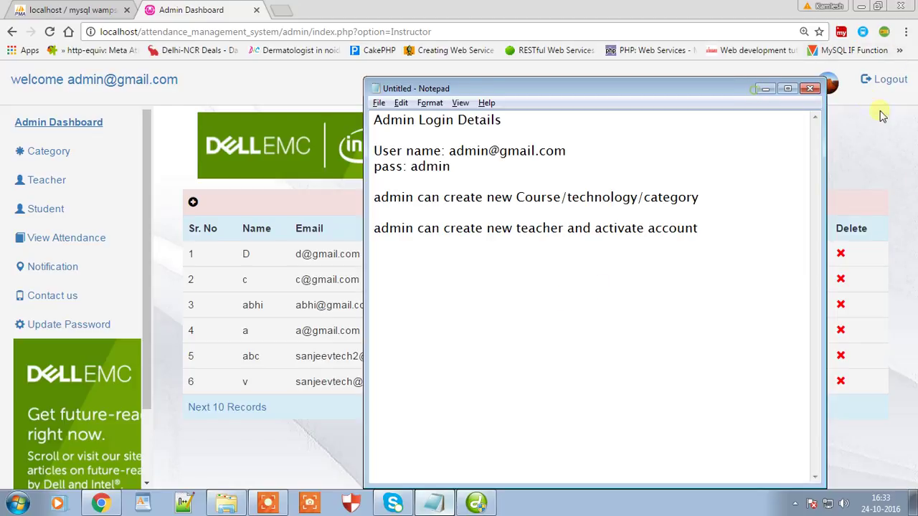
# Step: In the new teacher form, enter the teacher's name, suggested e-mail address and password
pyautogui.click(767, 88)
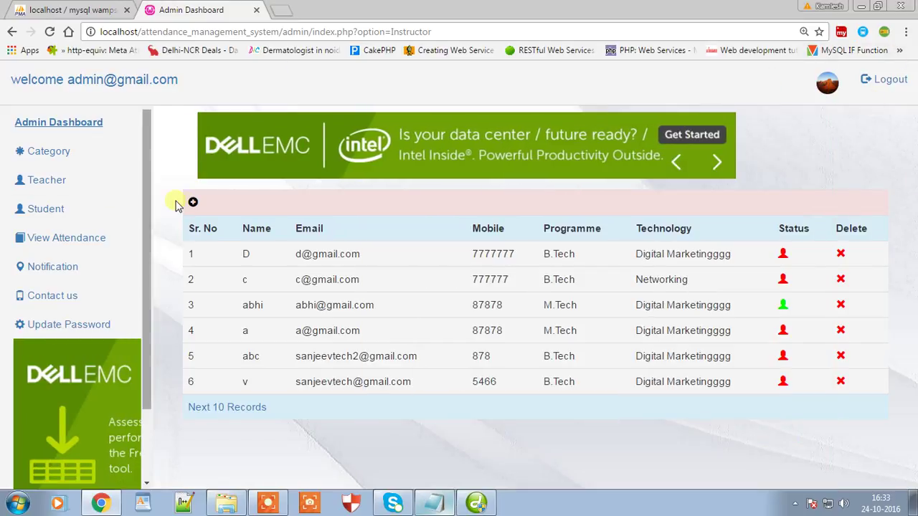
pyautogui.click(194, 204)
pyautogui.click(310, 245)
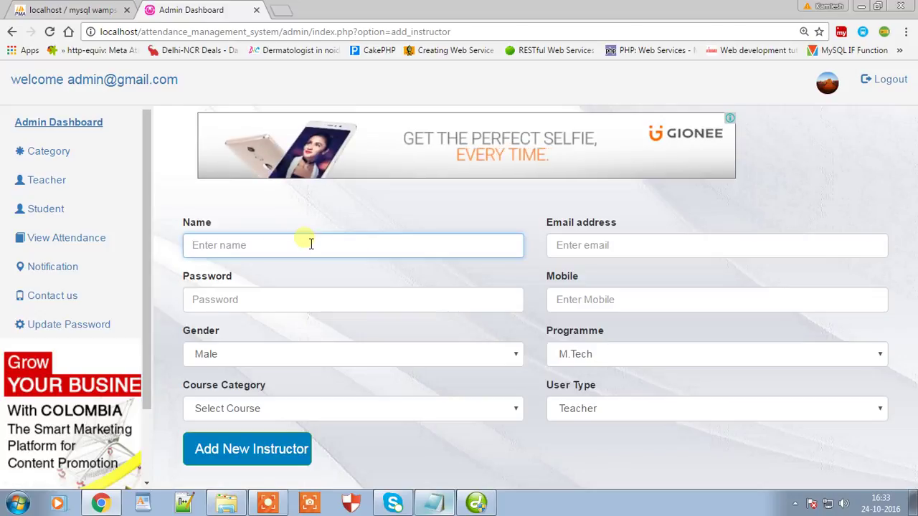
pyautogui.write('ankit')
pyautogui.press('Tab')
pyautogui.write('ankit')
pyautogui.press('Down')
pyautogui.press('Tab')
pyautogui.write('12')
pyautogui.press('Tab')
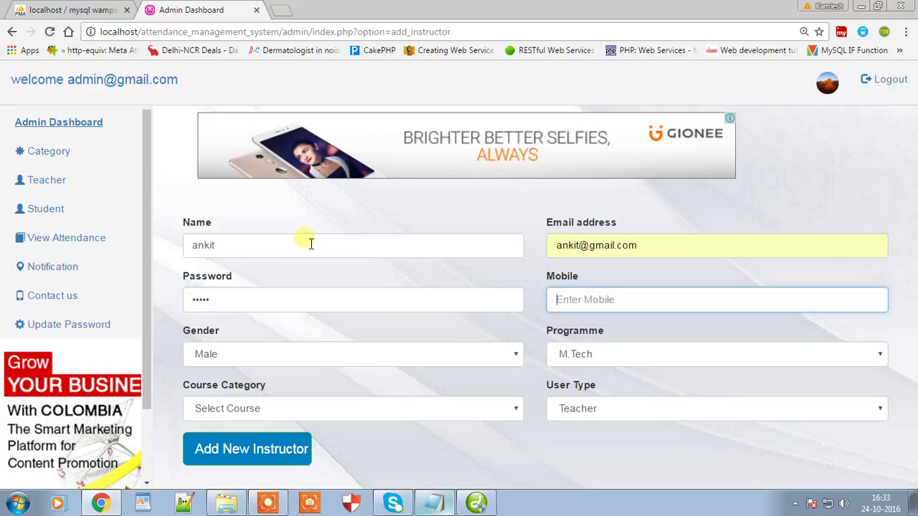
# Step: Add the mobile number, choose B.Tech and Digital Marketingggg, and submit the new instructor
pyautogui.write('9')
pyautogui.press('Down')
pyautogui.press('Return')
pyautogui.press('Tab')
pyautogui.press('Tab')
pyautogui.press('b')
pyautogui.press('Tab')
pyautogui.press('d')
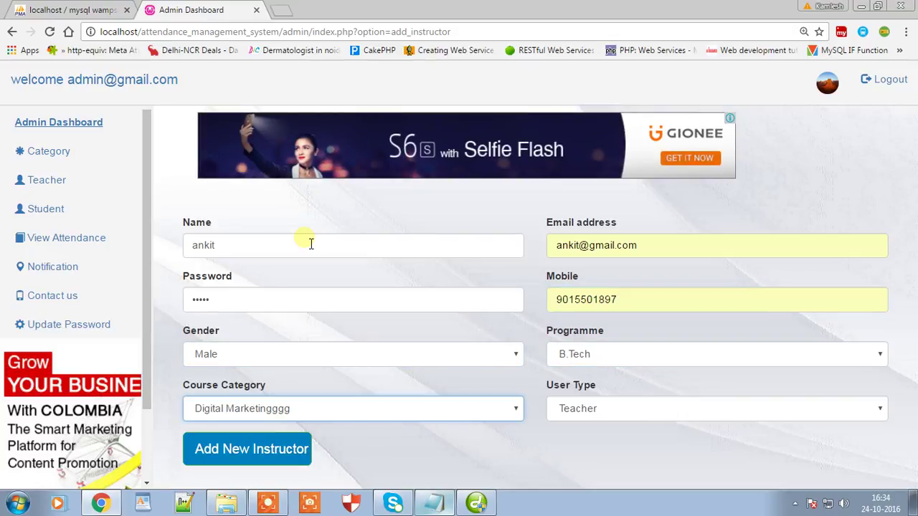
pyautogui.press('Down')
pyautogui.press('Up')
pyautogui.press('Tab')
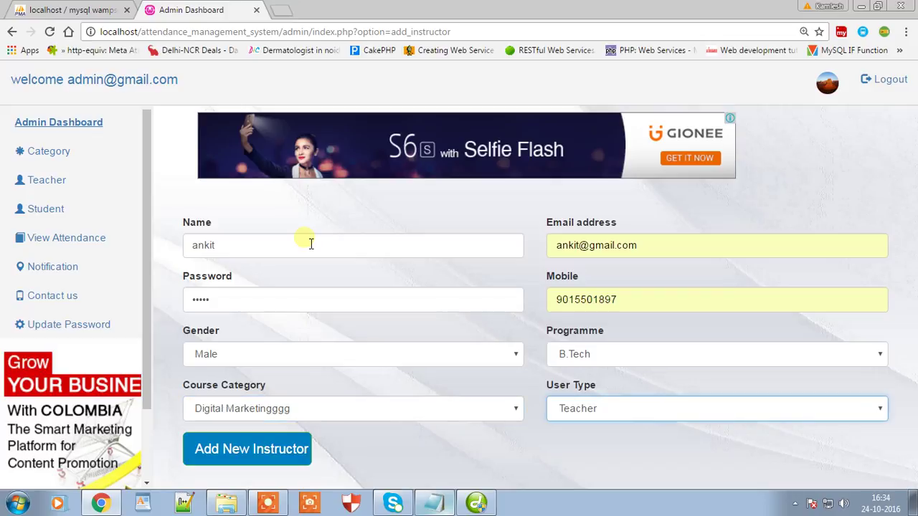
pyautogui.click(246, 447)
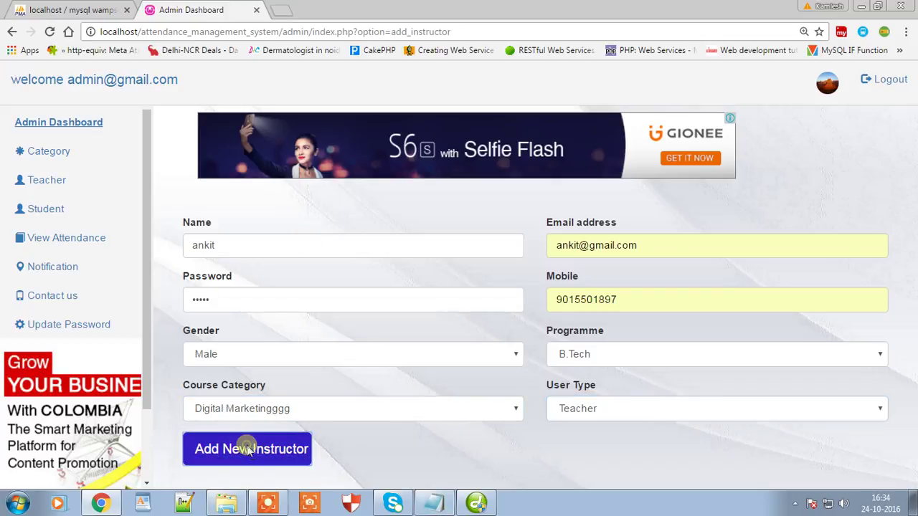
pyautogui.click(45, 180)
# Step: Activate the seventh teacher via the row 7 status icon, then start a Notepad line
pyautogui.moveTo(240, 409); pyautogui.dragTo(751, 411)
pyautogui.click(748, 406)
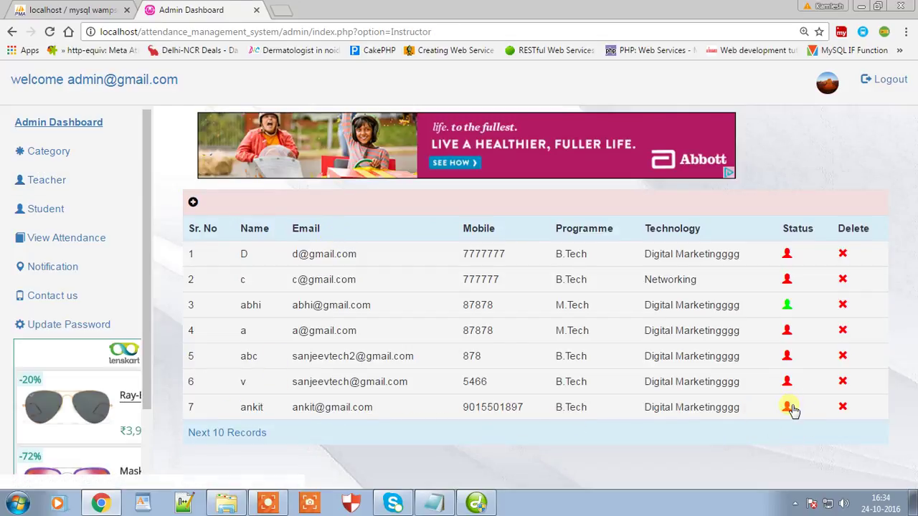
pyautogui.click(789, 408)
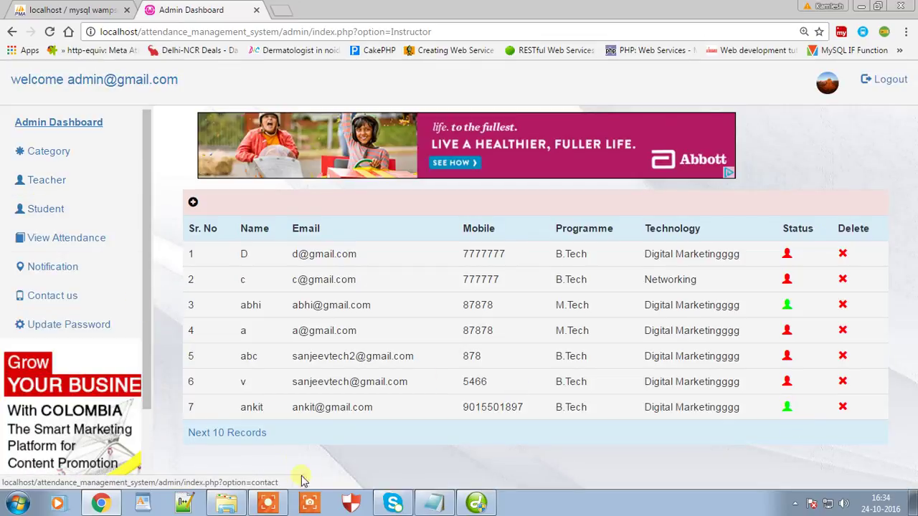
pyautogui.click(434, 503)
pyautogui.write('admin can create some ne')
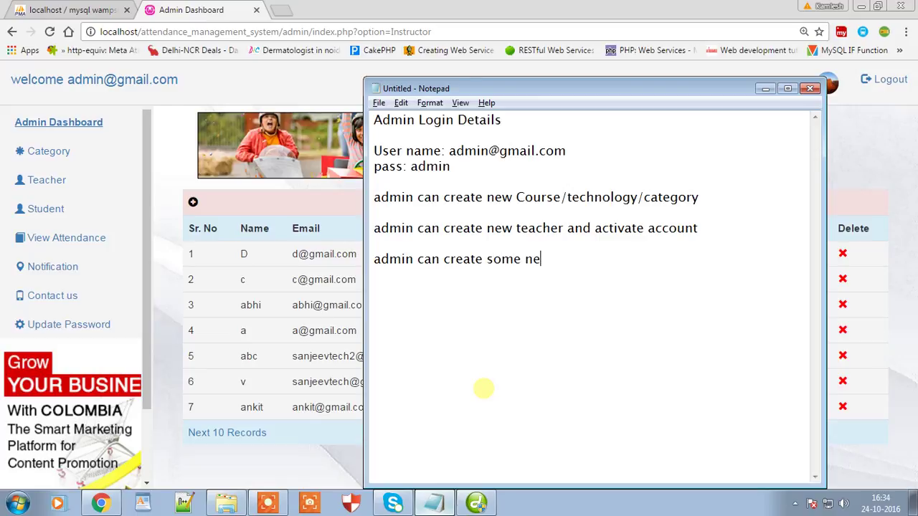
# Step: Finish the notes 'admin can create some new students' and 'or student can directly register', then hide Notepad
pyautogui.write('s')
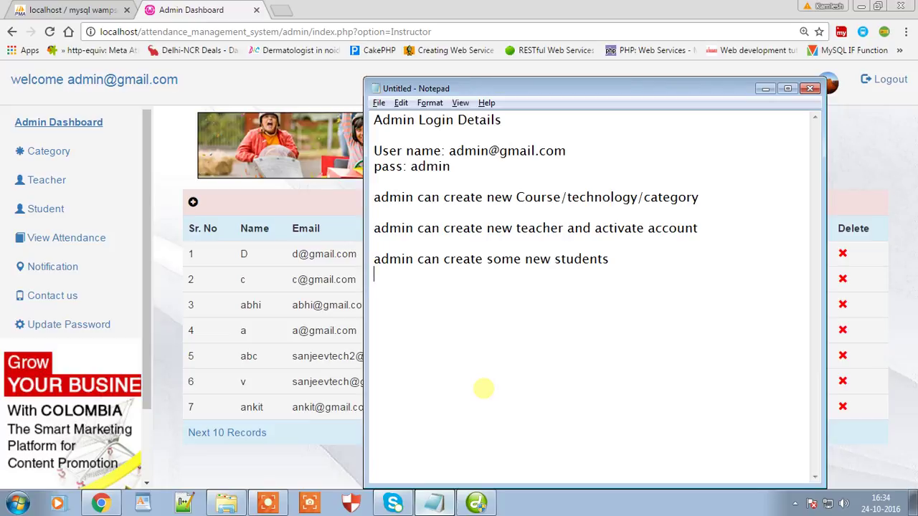
pyautogui.write('tudetnsdent can directly rgis')
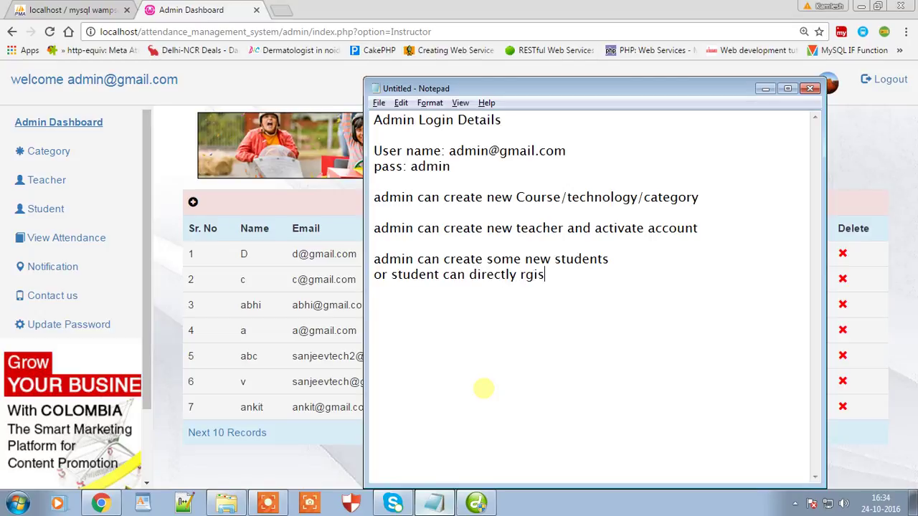
pyautogui.press('BackSpace')
pyautogui.press('BackSpace')
pyautogui.write('e')
pyautogui.click(765, 88)
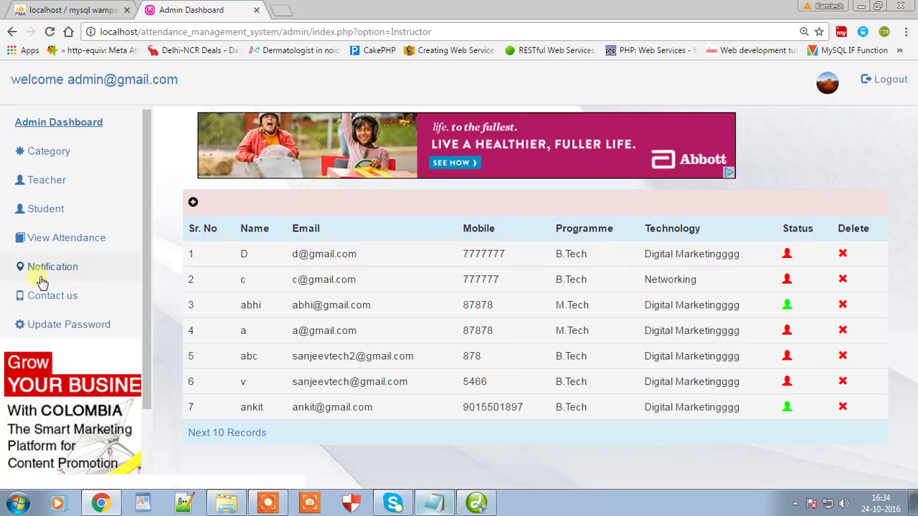
# Step: Go to the Student list, log out of admin, and open the SingUp Register form
pyautogui.click(58, 210)
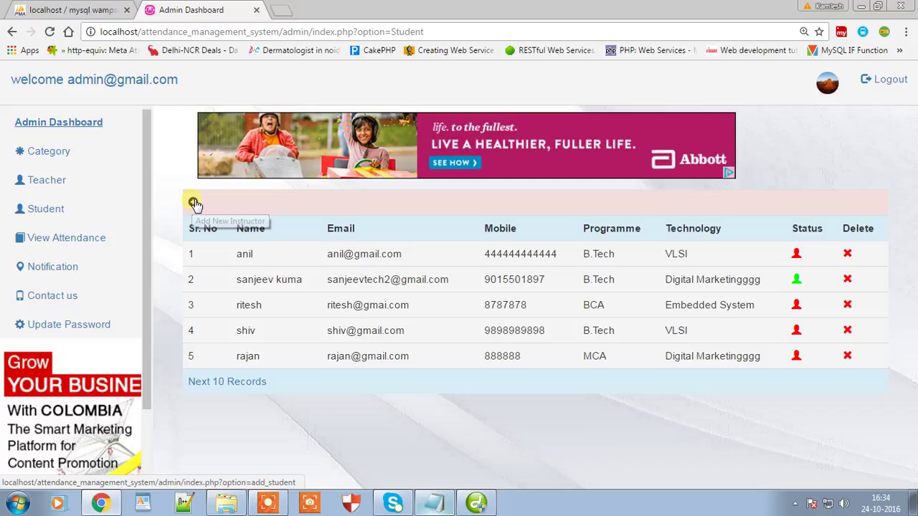
pyautogui.click(892, 80)
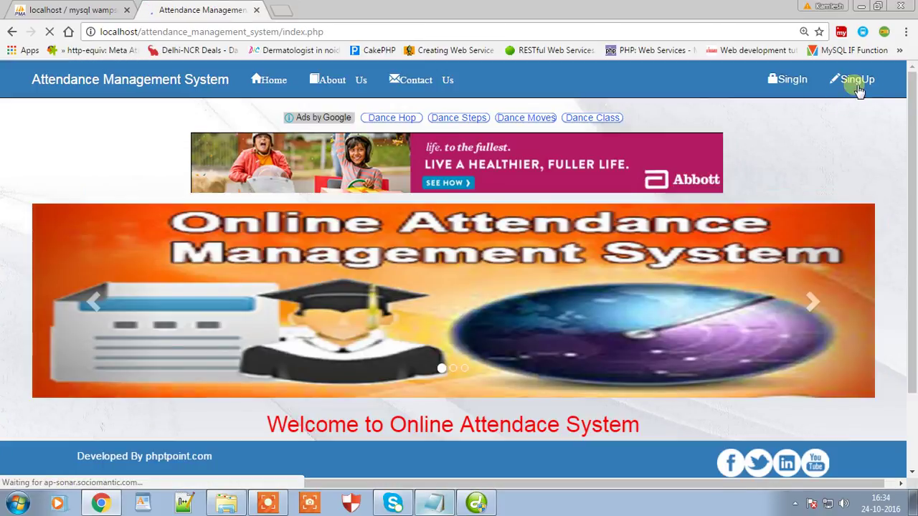
pyautogui.click(858, 80)
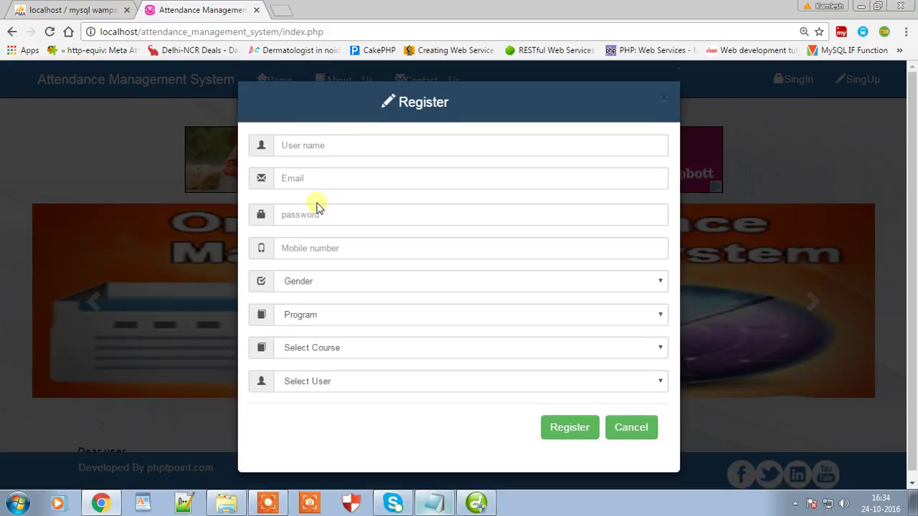
# Step: Enter the new student's user name, suggested e-mail address and password
pyautogui.click(331, 152)
pyautogui.write('a')
pyautogui.write('p')
pyautogui.press('BackSpace')
pyautogui.press('BackSpace')
pyautogui.write('phptpoint')
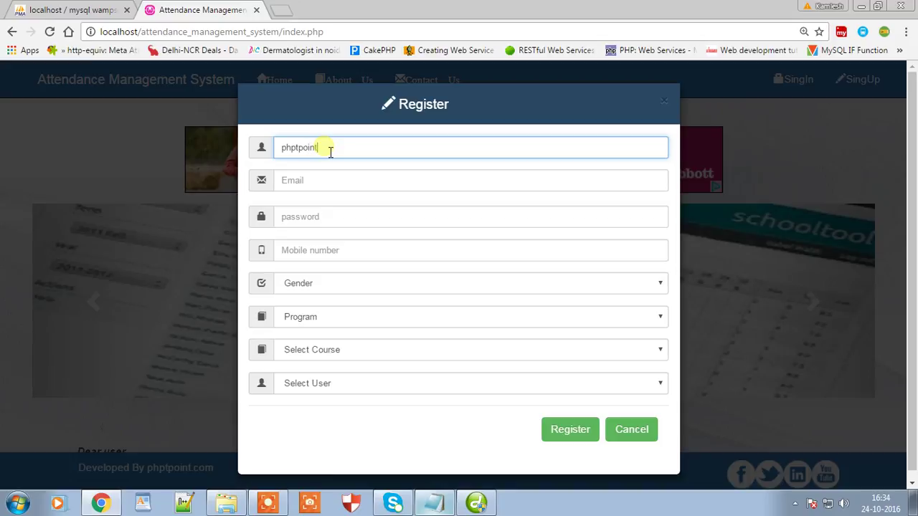
pyautogui.press('Tab')
pyautogui.write('php')
pyautogui.press('Down')
pyautogui.press('Return')
pyautogui.press('Tab')
pyautogui.write('p')
pyautogui.press('Tab')
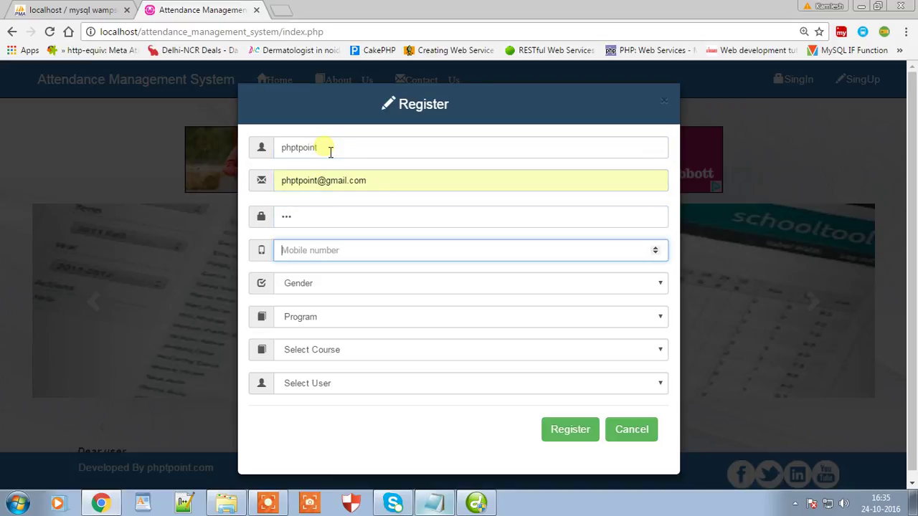
# Step: Add the mobile number, pick Male, M.Tech, Digital Marketingggg and Student, then register
pyautogui.write('9')
pyautogui.press('Down')
pyautogui.press('Return')
pyautogui.press('BackSpace')
pyautogui.press('BackSpace')
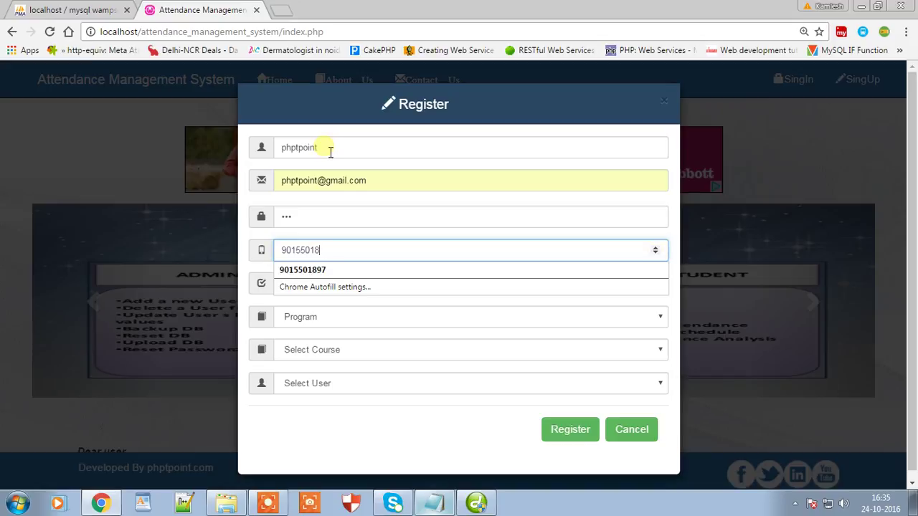
pyautogui.write('99')
pyautogui.press('Tab')
pyautogui.press('Tab')
pyautogui.press('Down')
pyautogui.press('Tab')
pyautogui.press('Down')
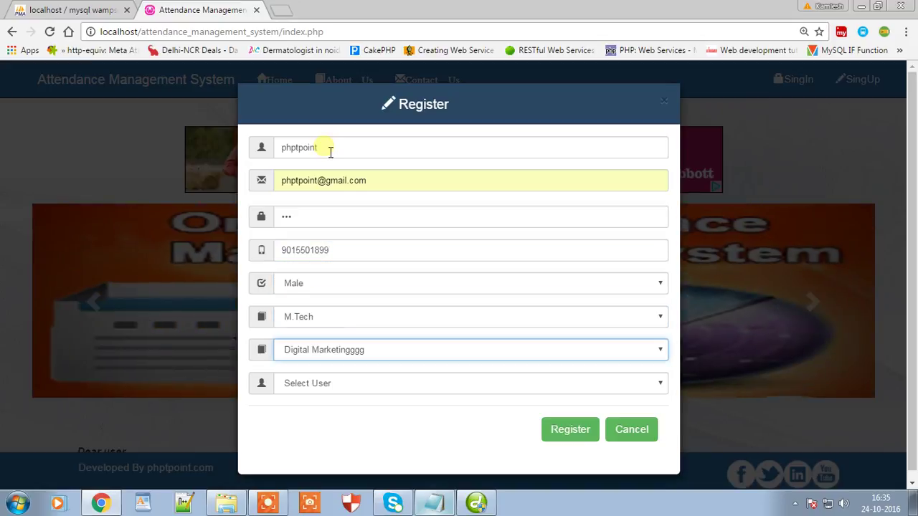
pyautogui.click(306, 391)
pyautogui.click(307, 412)
pyautogui.click(566, 430)
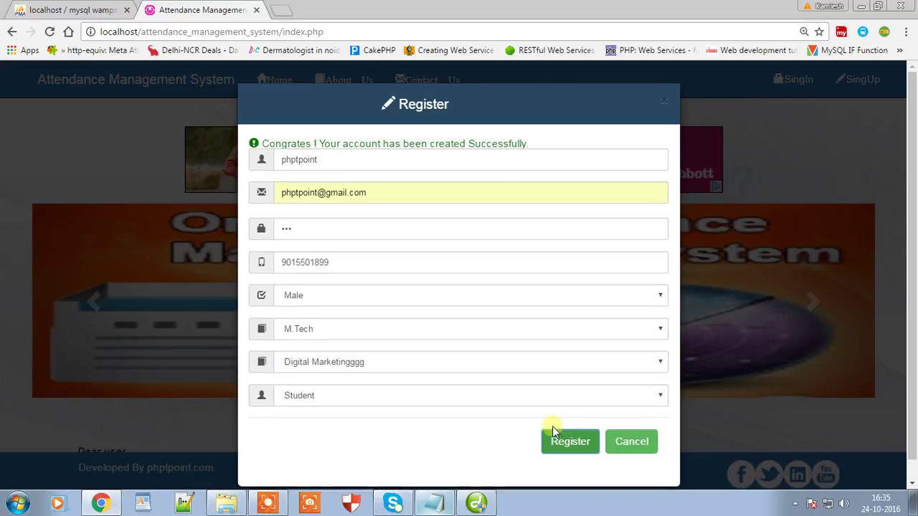
pyautogui.click(439, 504)
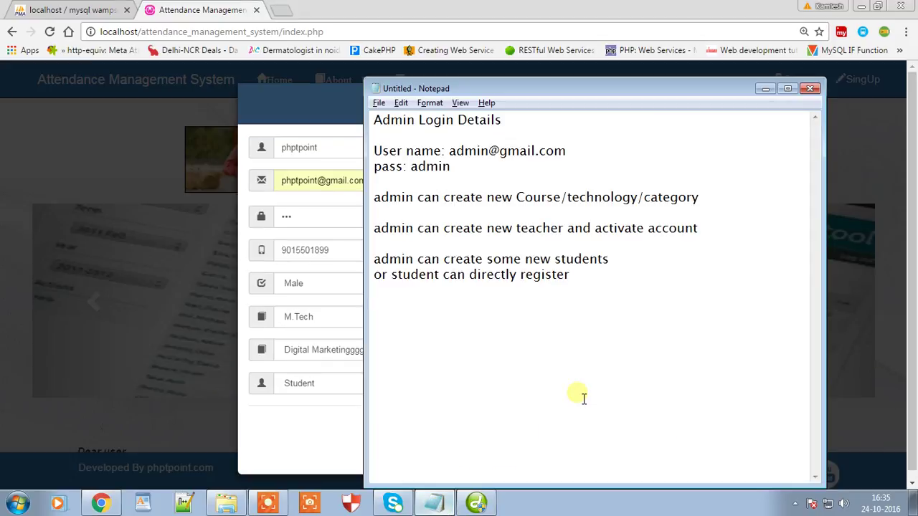
# Step: Cancel the Register form and open the SingIn login form
pyautogui.click(765, 89)
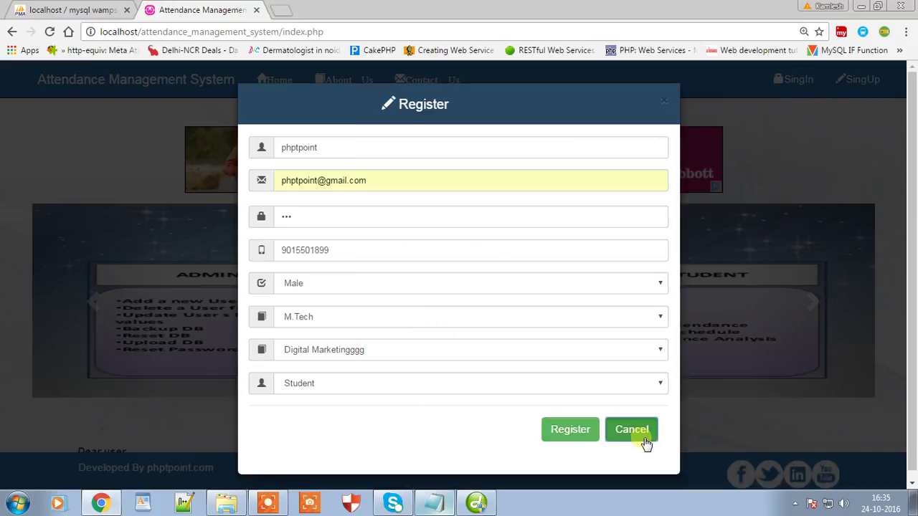
pyautogui.click(637, 434)
pyautogui.click(321, 140)
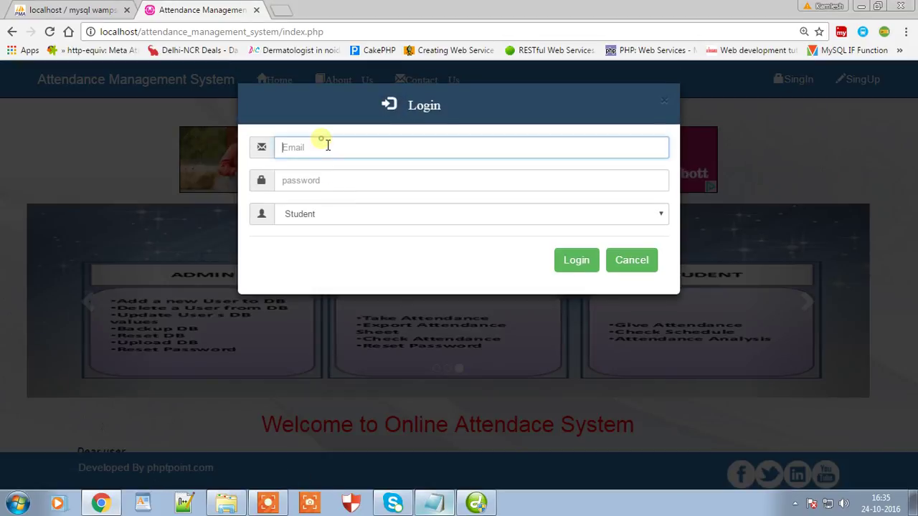
# Step: Replace the notes with 'Login as a teacher and check the student related to their technology like Digital Marketing'
pyautogui.click(435, 503)
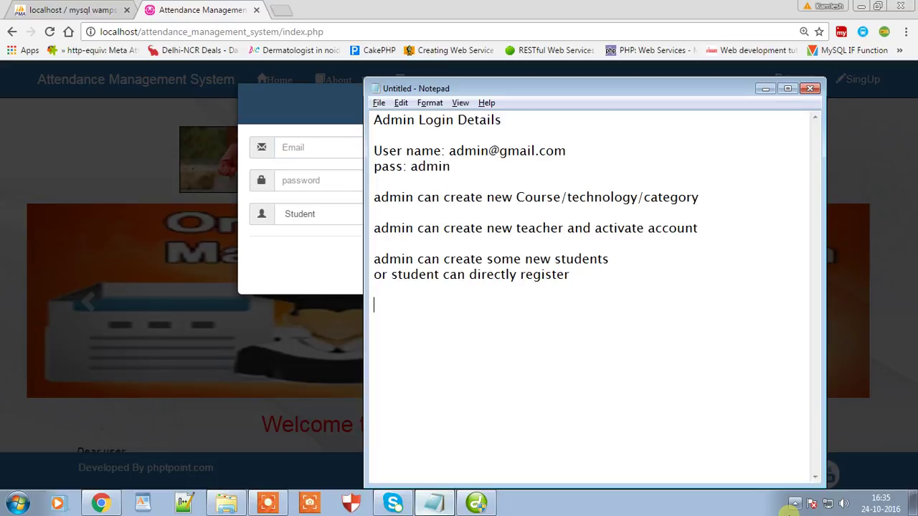
pyautogui.hotkey('ctrl', 'a')
pyautogui.write('Log')
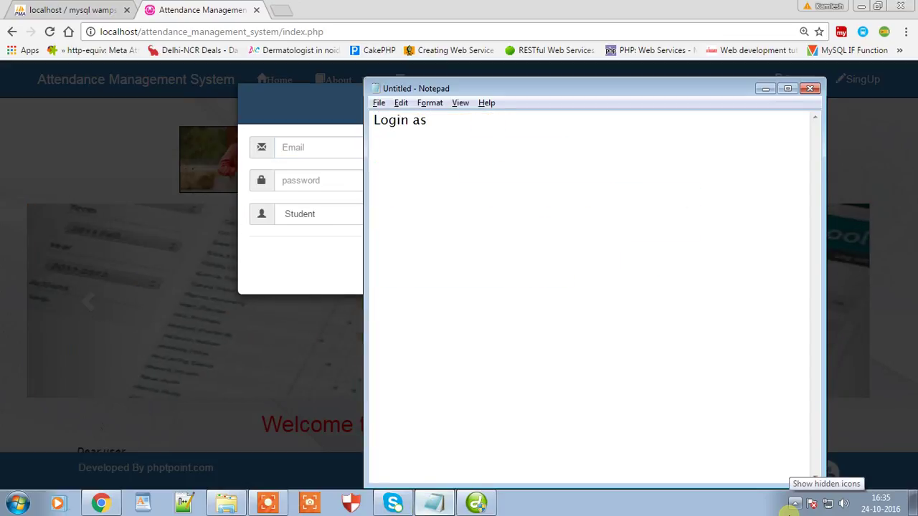
pyautogui.write('in as a teacher and check the student related to')
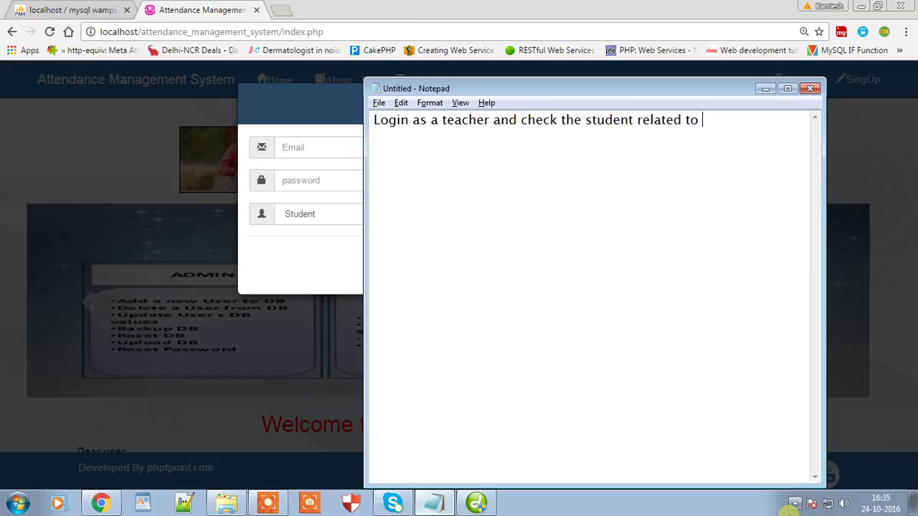
pyautogui.write(' their ')
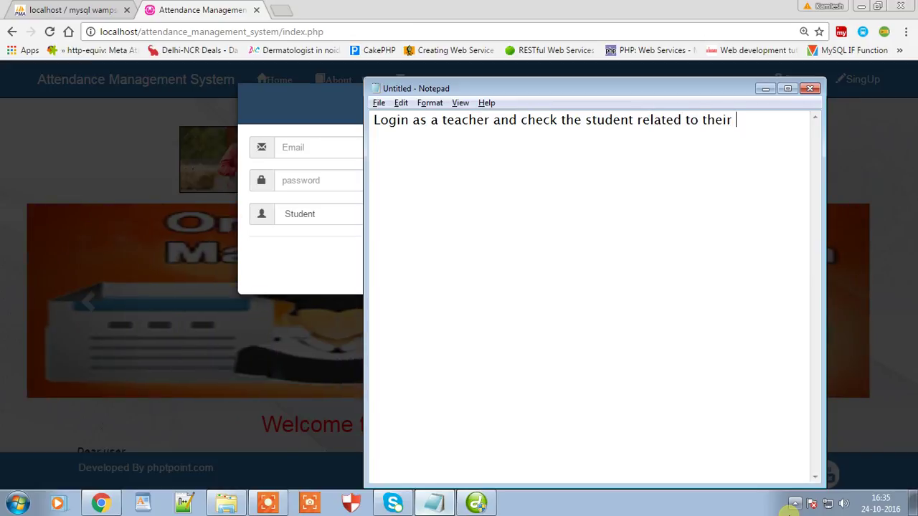
pyautogui.write('technology')
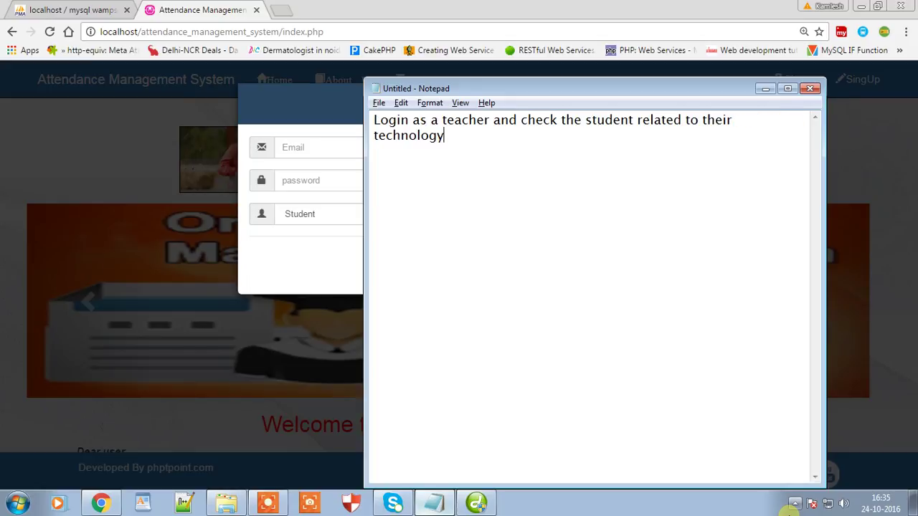
pyautogui.write(' like Embedded')
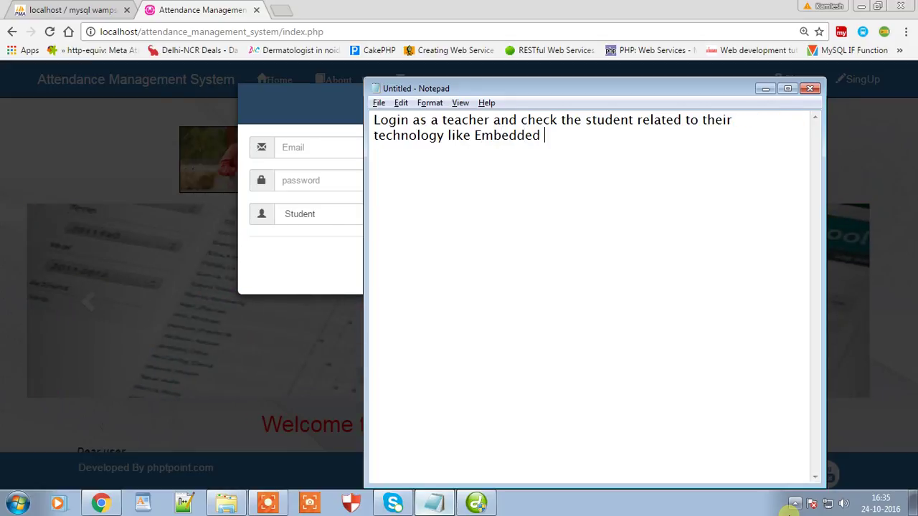
pyautogui.press('BackSpace')
pyautogui.press('BackSpace')
pyautogui.press('BackSpace')
pyautogui.press('BackSpace')
pyautogui.press('BackSpace')
pyautogui.press('BackSpace')
pyautogui.press('BackSpace')
pyautogui.press('BackSpace')
pyautogui.press('BackSpace')
pyautogui.write('Digital ')
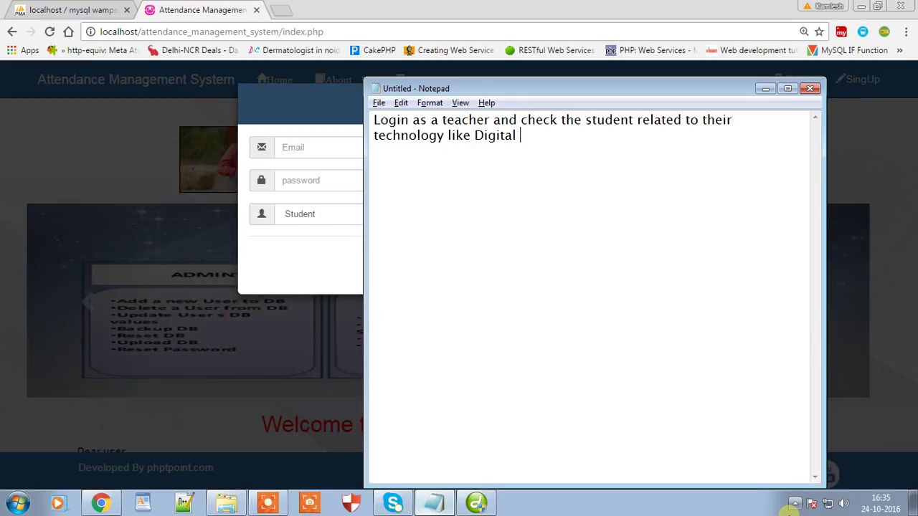
pyautogui.write('Marketing')
# Step: Log in with the new teacher's e-mail and password, with the role set to Teacher
pyautogui.click(305, 148)
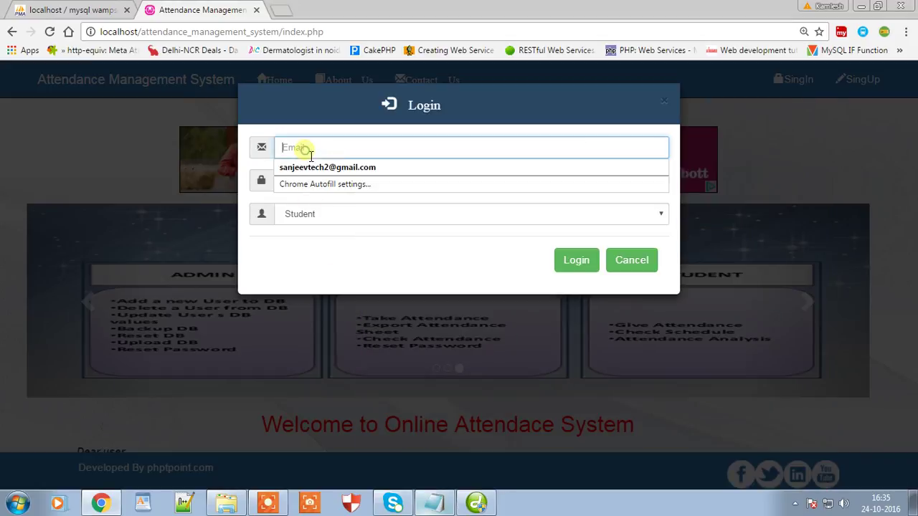
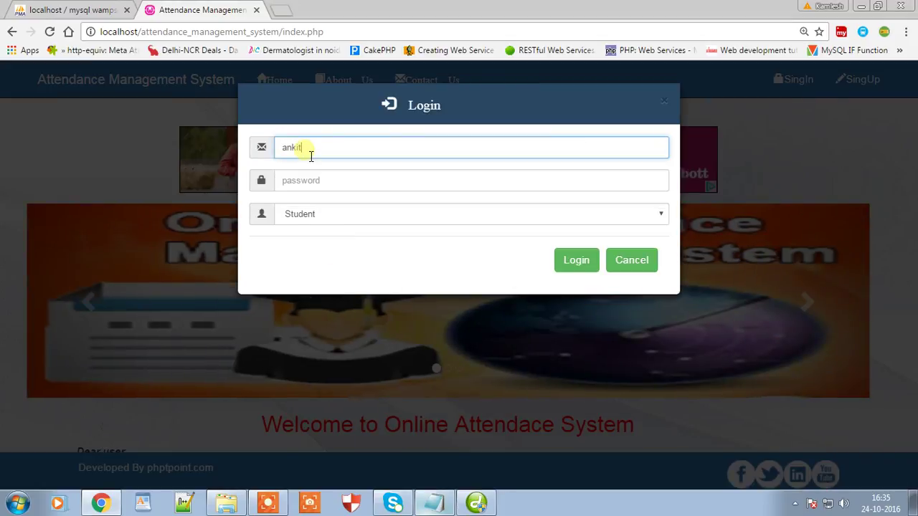
pyautogui.press('Tab')
pyautogui.write('1234')
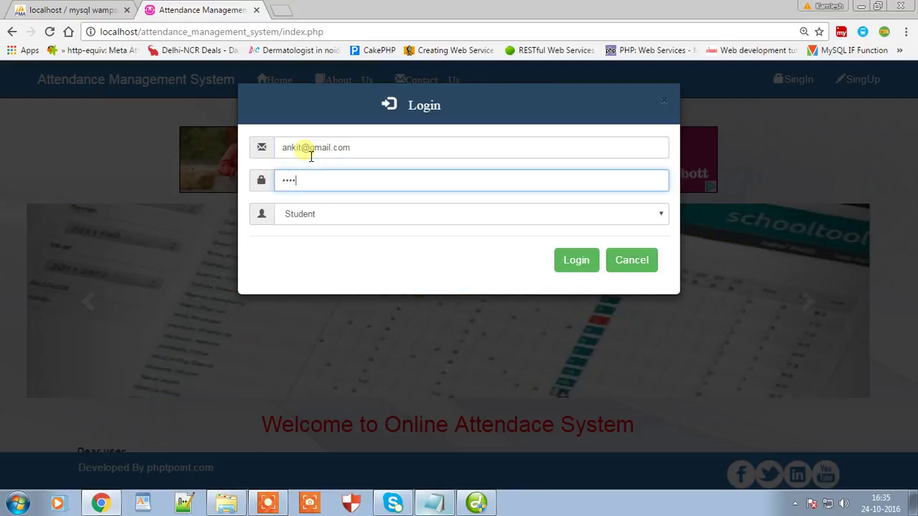
pyautogui.press('Tab')
pyautogui.press('Down')
pyautogui.press('Tab')
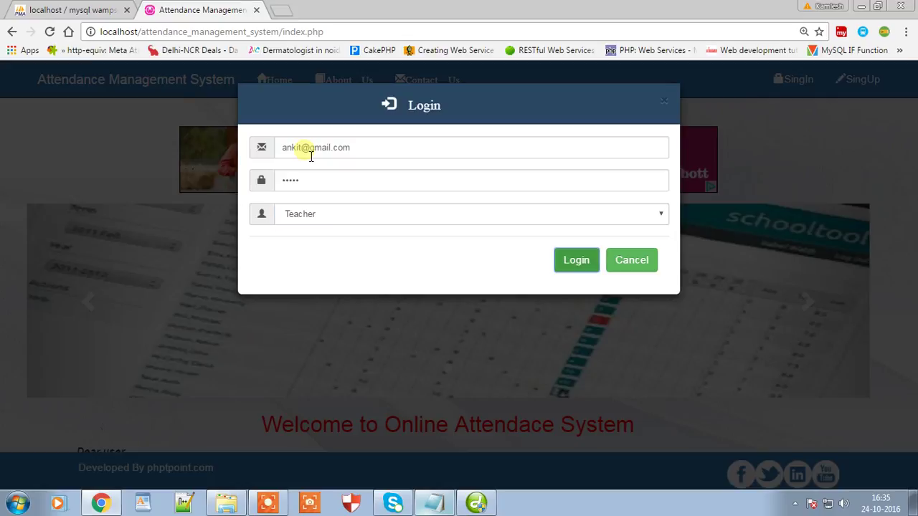
pyautogui.click(584, 266)
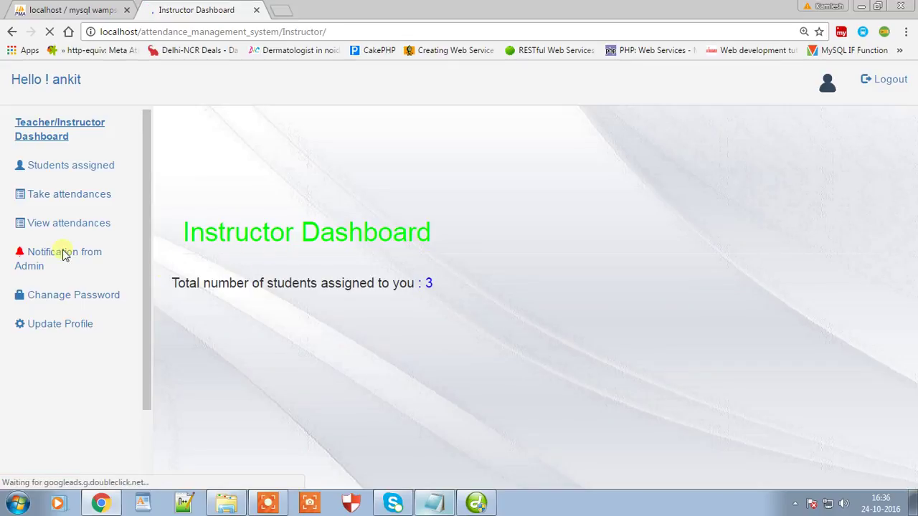
# Step: Open Students assigned and check that the three students share Digital Marketingggg
pyautogui.click(92, 173)
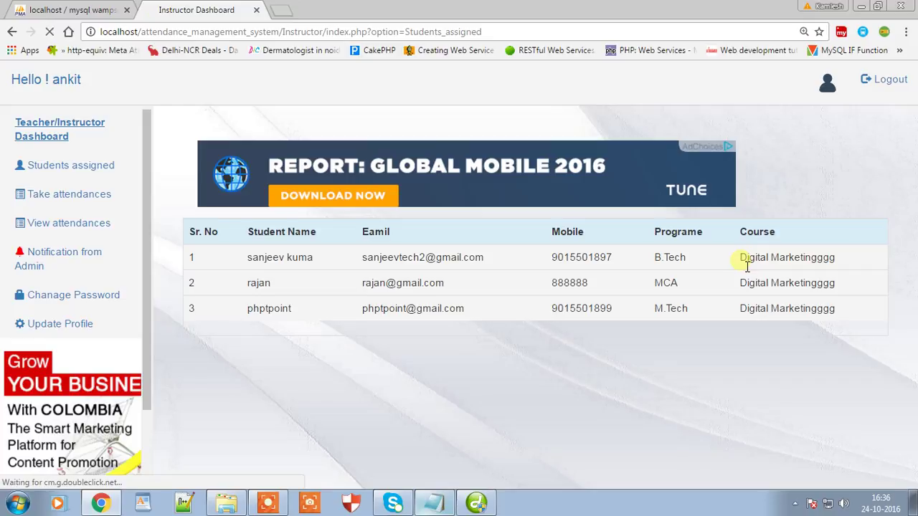
pyautogui.moveTo(740, 258); pyautogui.dragTo(825, 259)
pyautogui.doubleClick(724, 283)
pyautogui.click(651, 369)
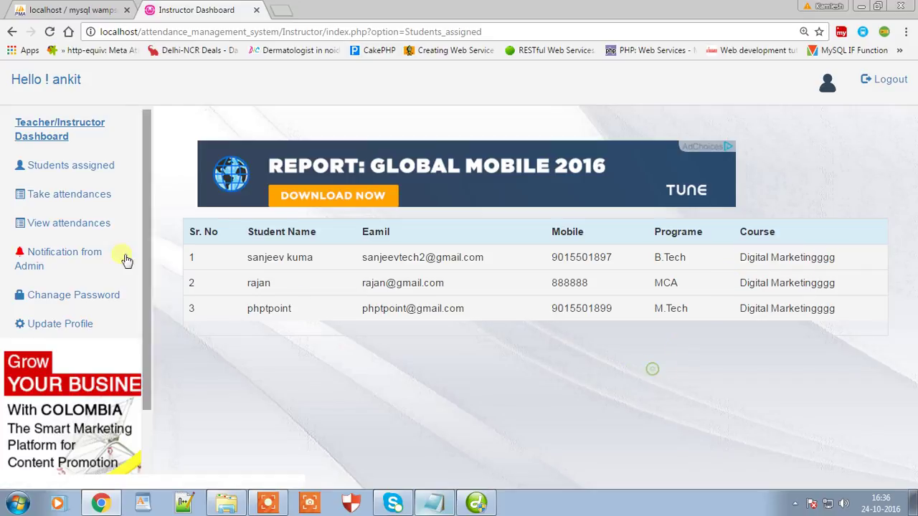
pyautogui.click(434, 502)
pyautogui.write('Login as a teacher and check the student related to their technology like Digital Marketing')
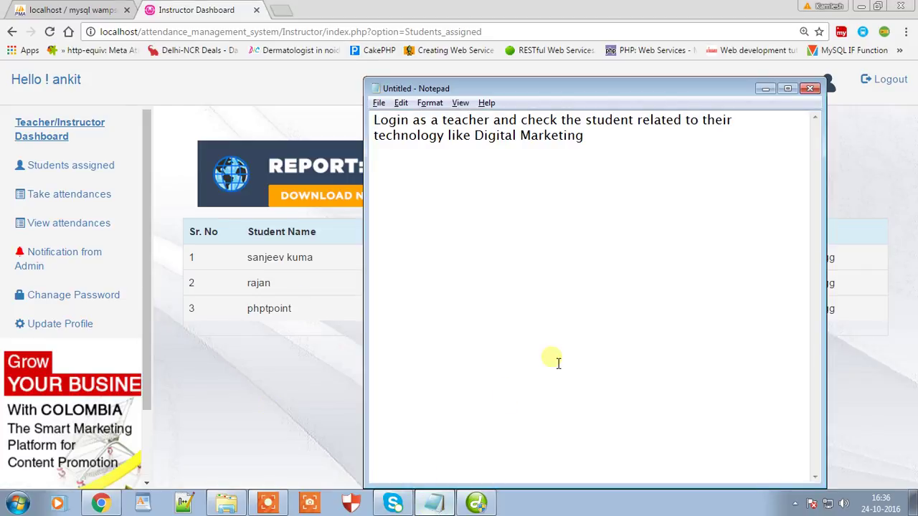
# Step: Type 'There are three students with same technology/cours' as a new Notepad line
pyautogui.write('There are three students wi')
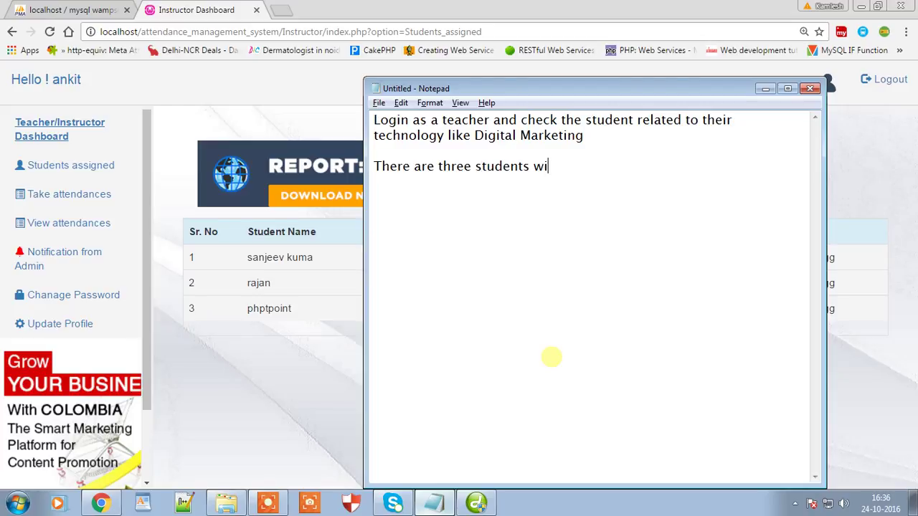
pyautogui.write('th same technology/course')
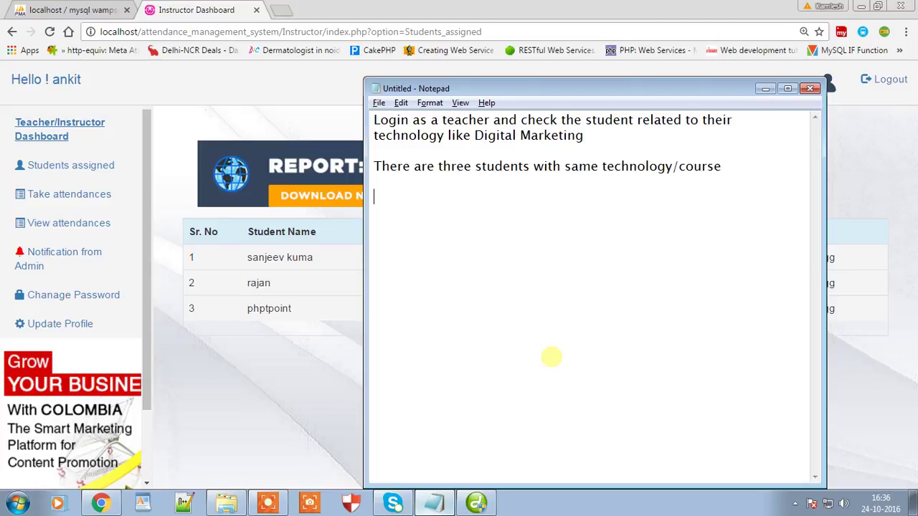